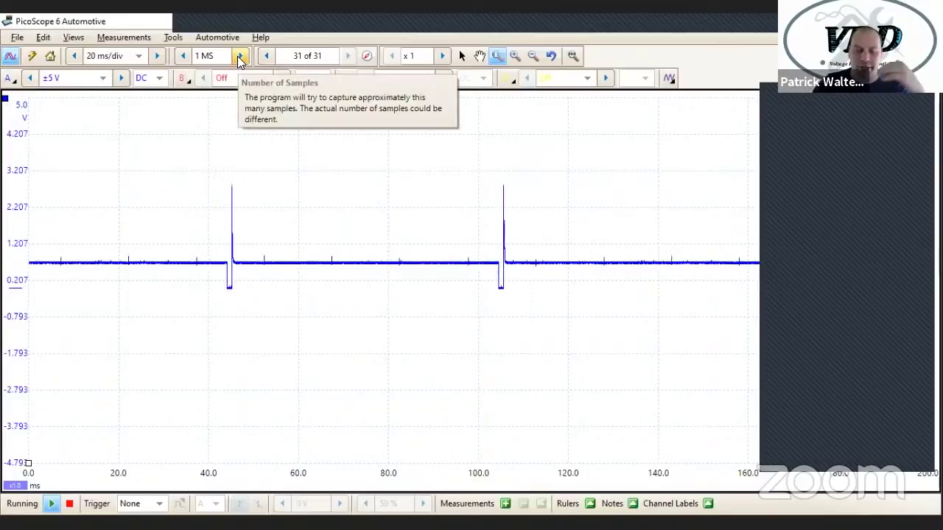
- Reduce the number of samples to 200 kS
left_click(185, 53)
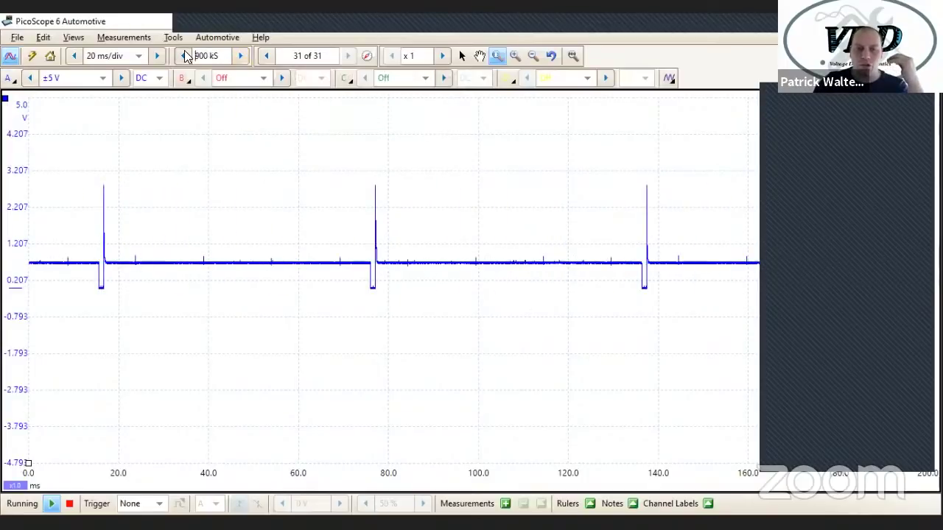
left_click(185, 56)
left_click(185, 56)
left_click(185, 56)
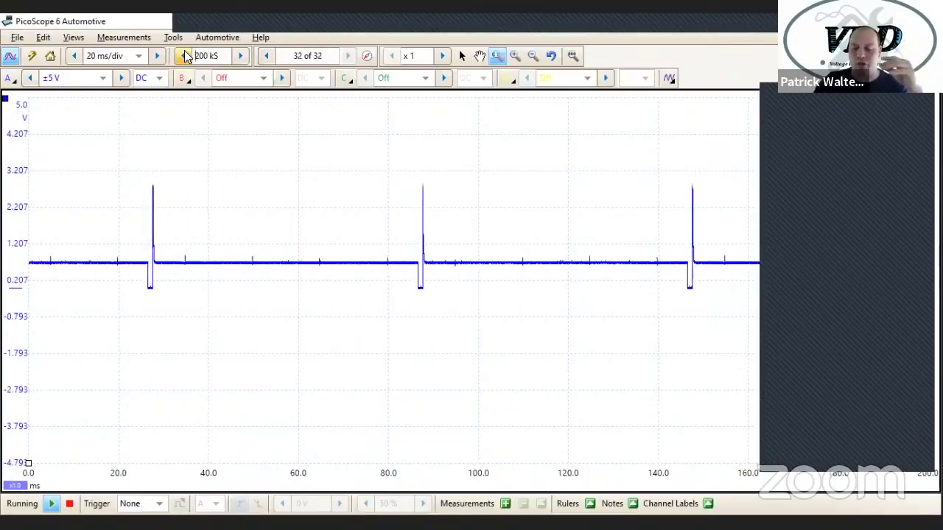
- Raise the number of samples to 2 MS
left_click(243, 56)
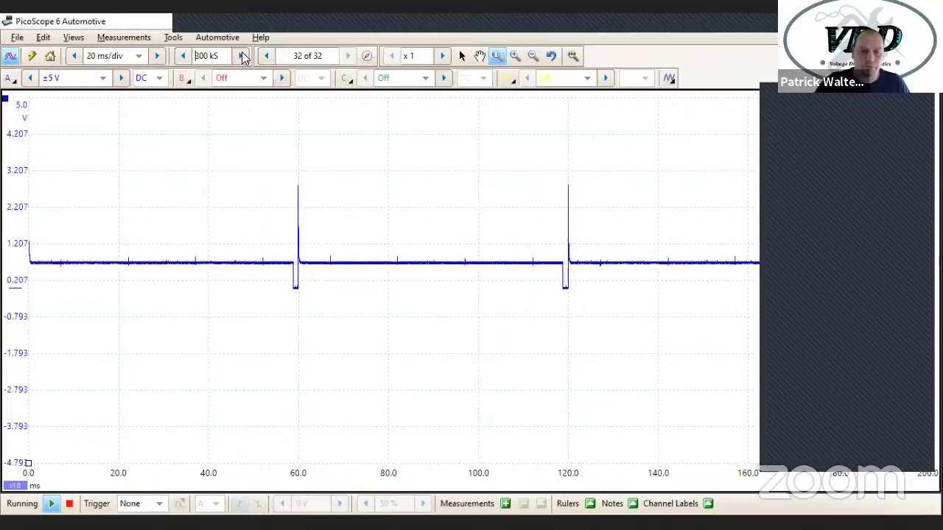
left_click(243, 56)
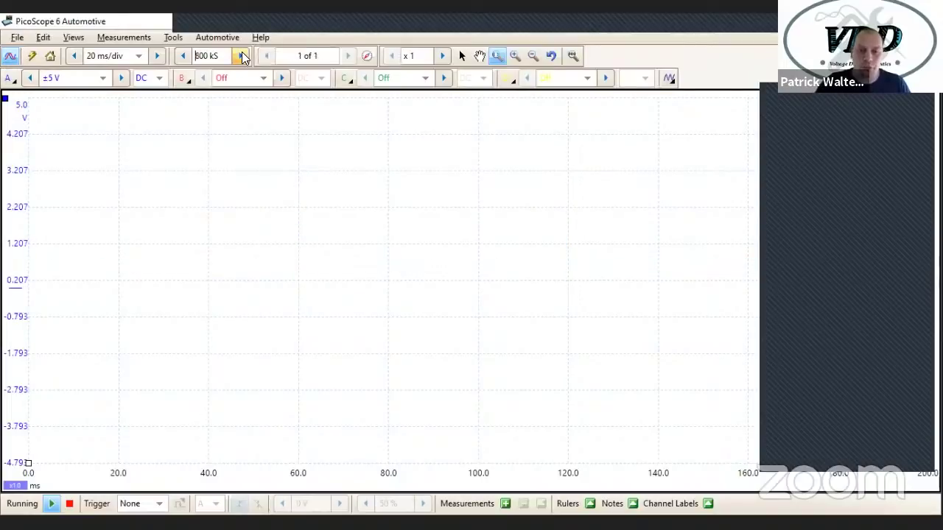
left_click(244, 56)
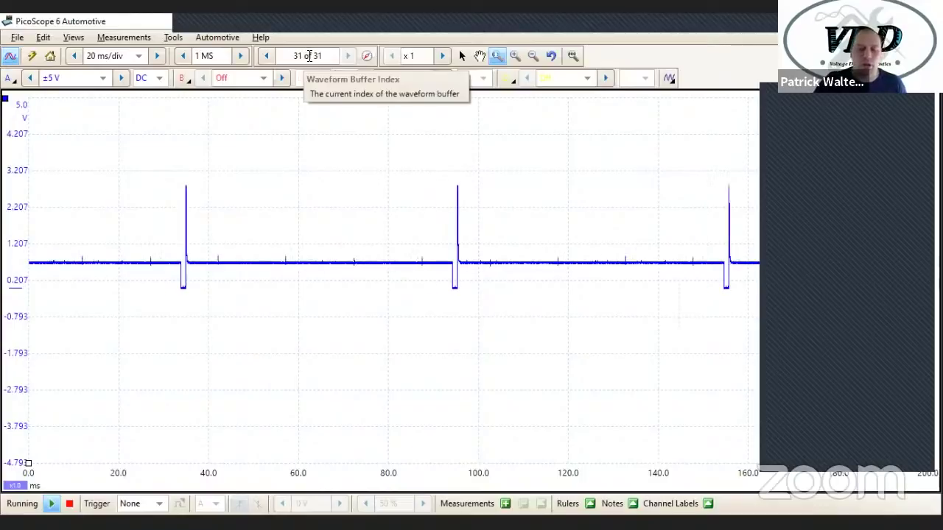
left_click(243, 56)
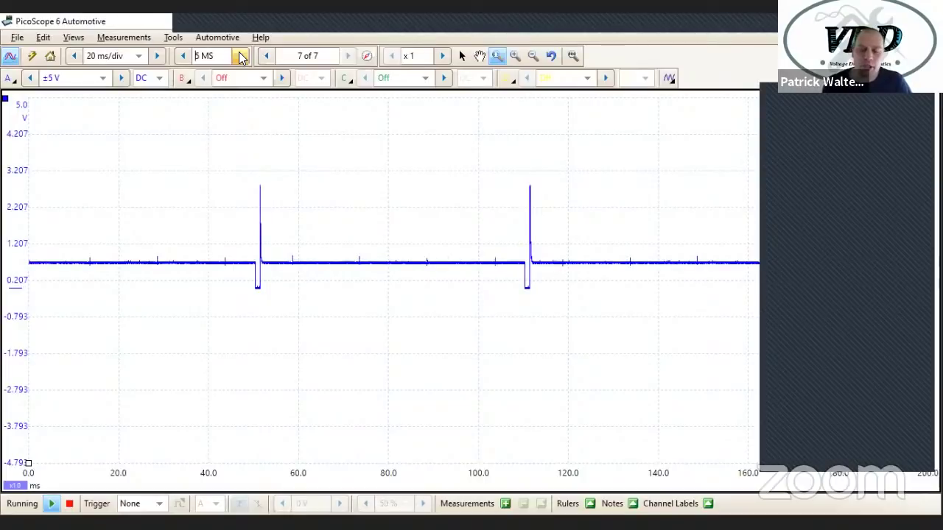
left_click(183, 57)
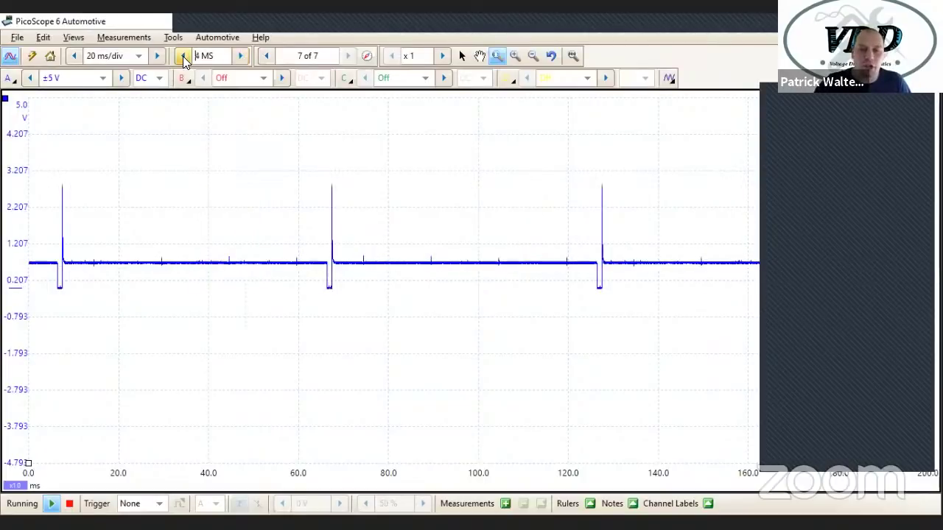
left_click(183, 56)
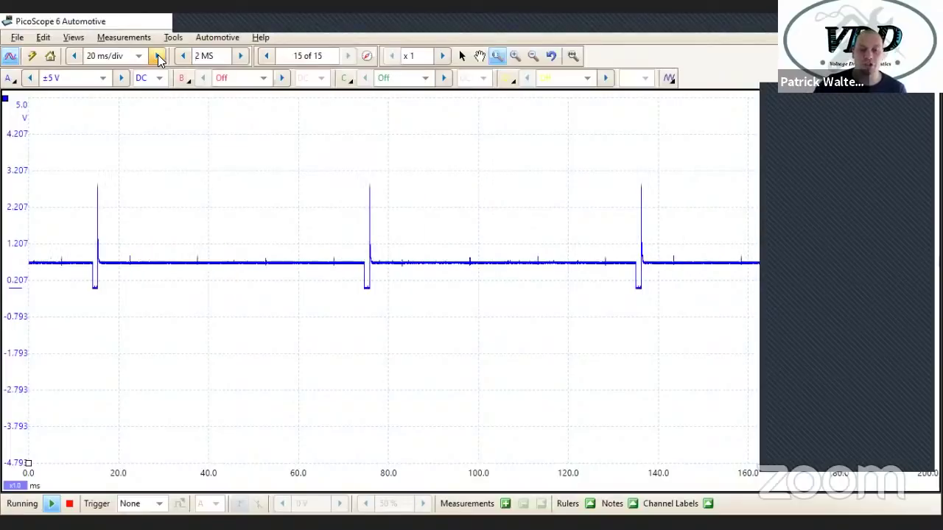
- Set the timebase to 500 ms/div and stop the capture
left_click(158, 54)
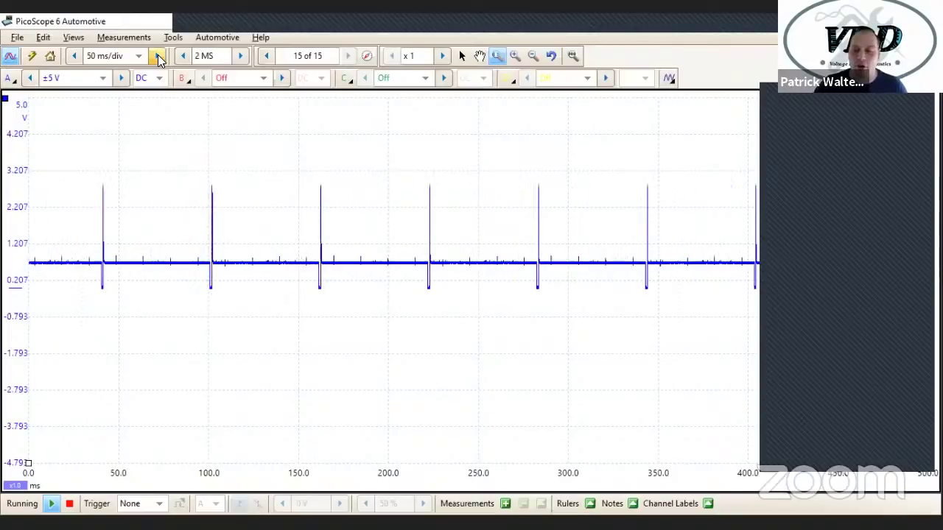
left_click(157, 56)
left_click(158, 56)
left_click(158, 56)
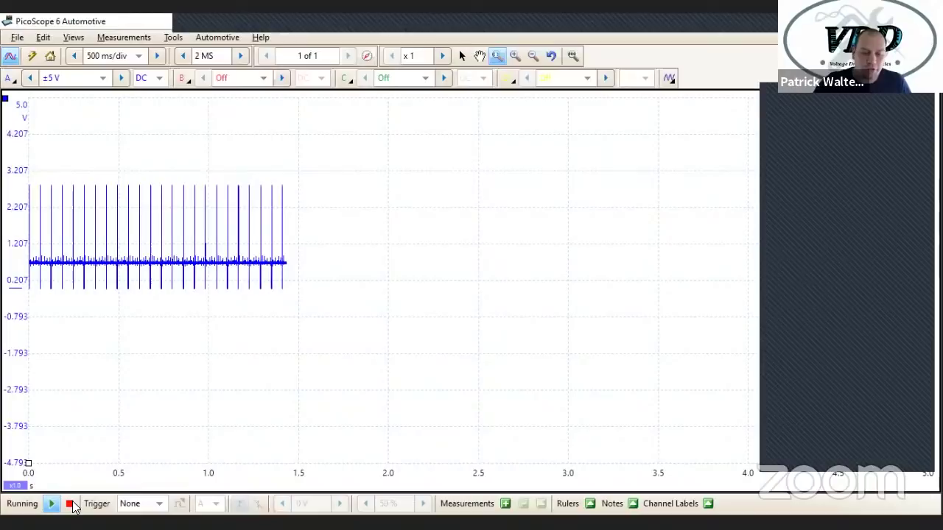
key("space")
- Zoom in closely on a single pulse just before 1.0 s of the stopped trace and restart the capture
left_click(515, 55)
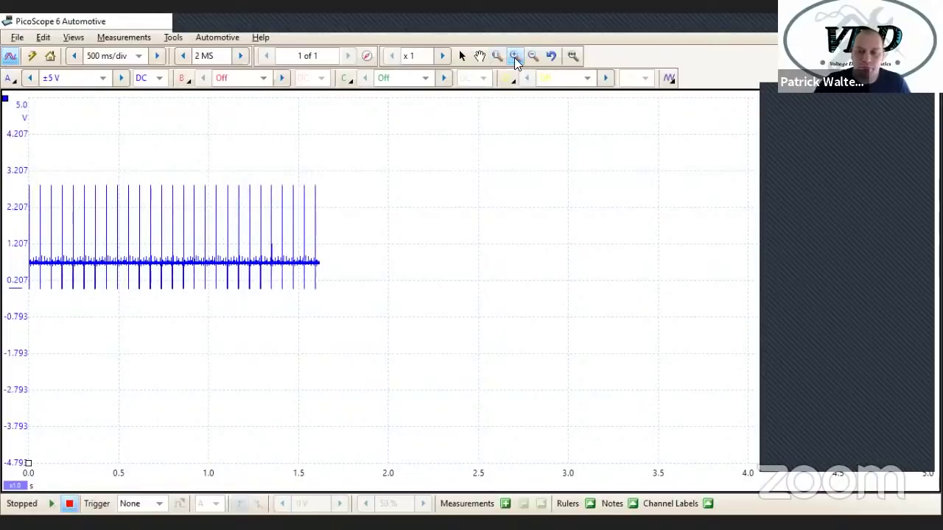
left_click(217, 238)
left_click(573, 56)
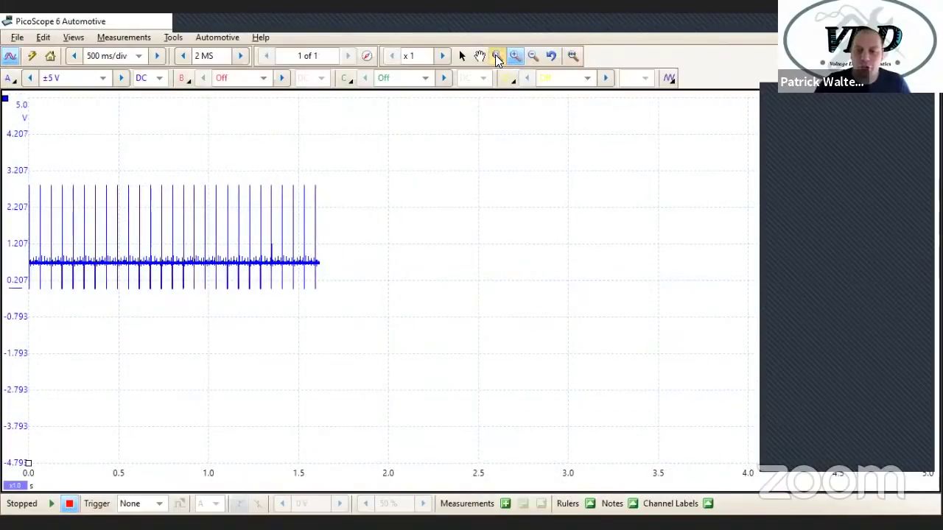
left_click(496, 56)
left_click_drag(253, 172, 186, 307)
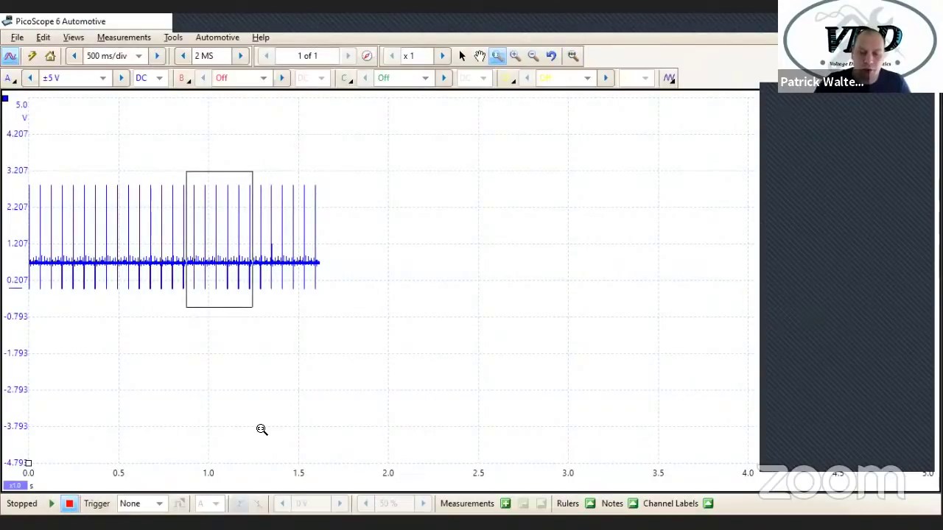
left_click_drag(323, 129, 291, 387)
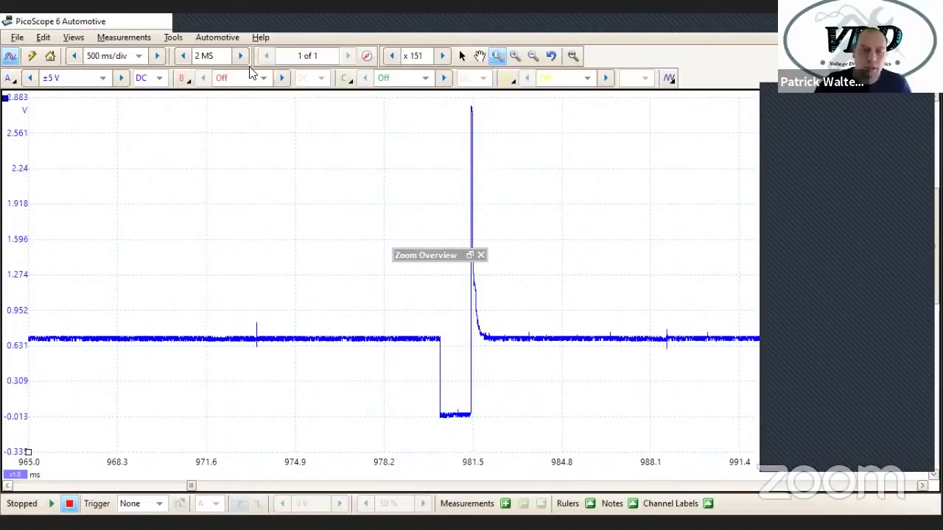
left_click(52, 504)
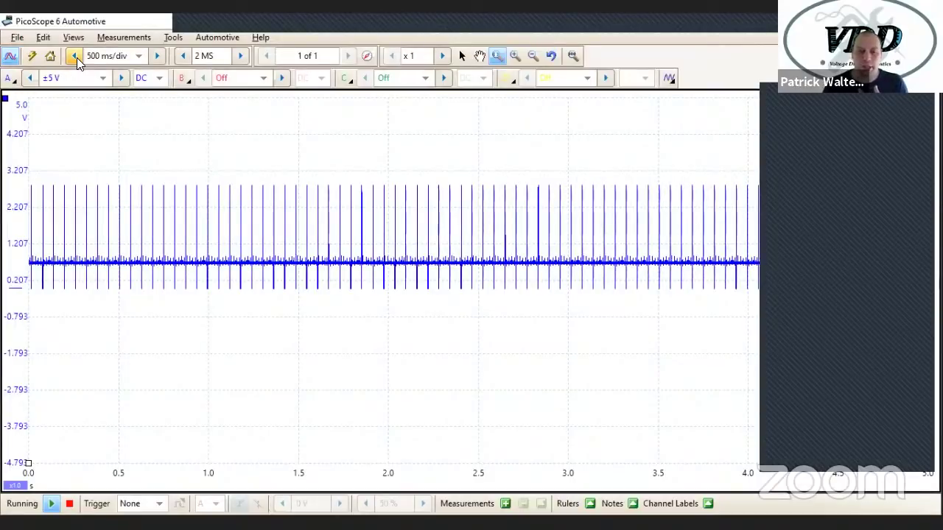
- Shorten the timebase to 10 ms/div
left_click(75, 57)
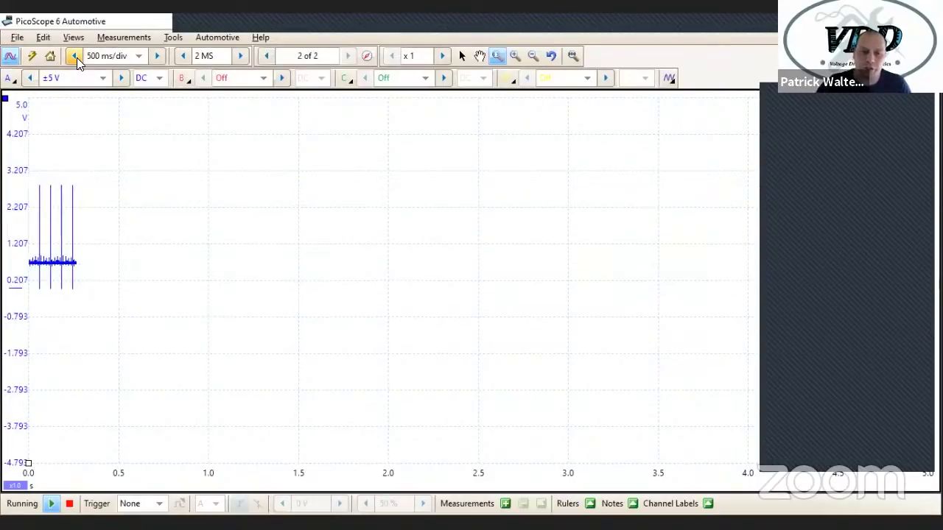
left_click(74, 55)
left_click(74, 56)
left_click(73, 55)
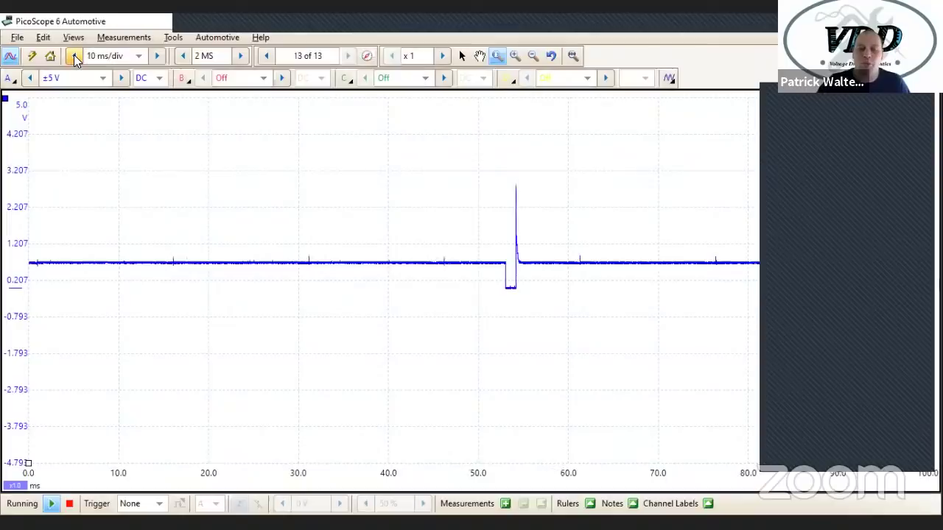
- Lengthen the timebase to 500 ms/div
left_click(157, 57)
left_click(157, 57)
left_click(157, 57)
left_click(157, 57)
left_click(157, 56)
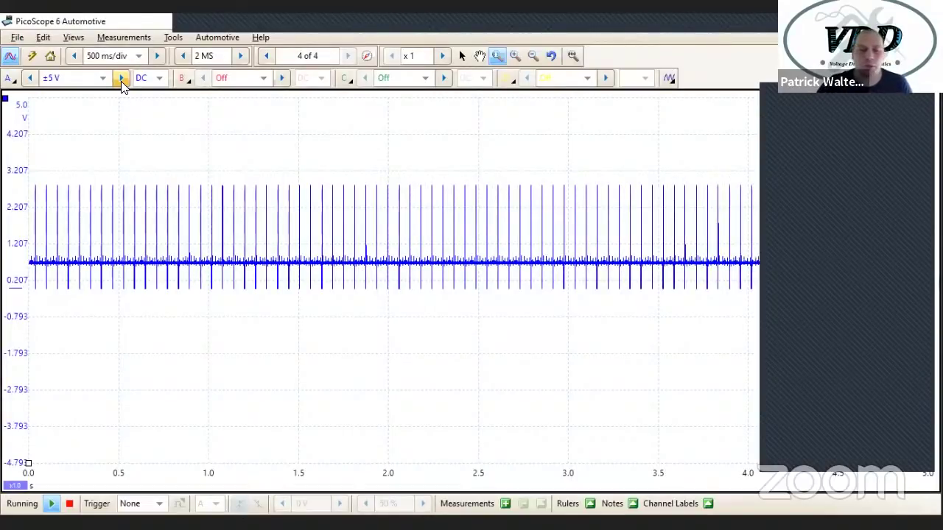
- Try channel A input ranges of ±20 V and ±10 V, returning to ±5 V after each
left_click(121, 78)
left_click(122, 78)
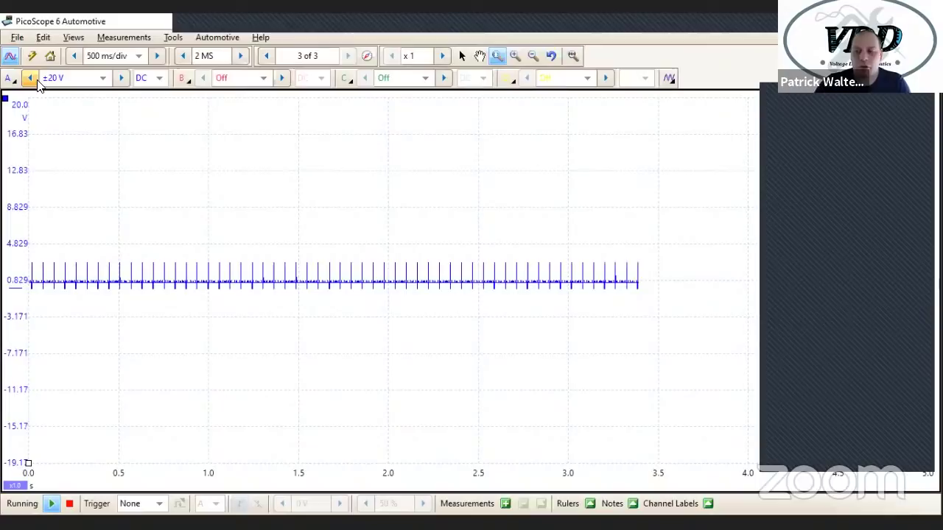
left_click(31, 79)
left_click(31, 79)
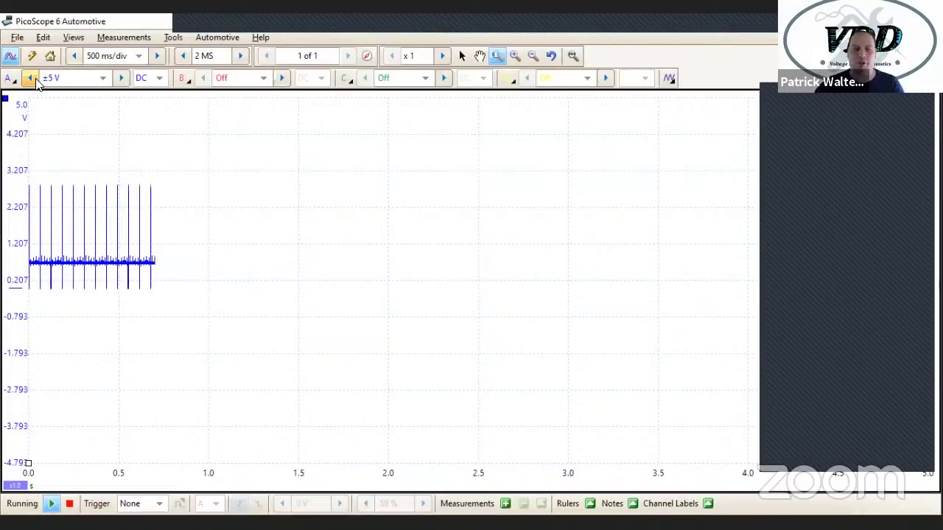
left_click(121, 78)
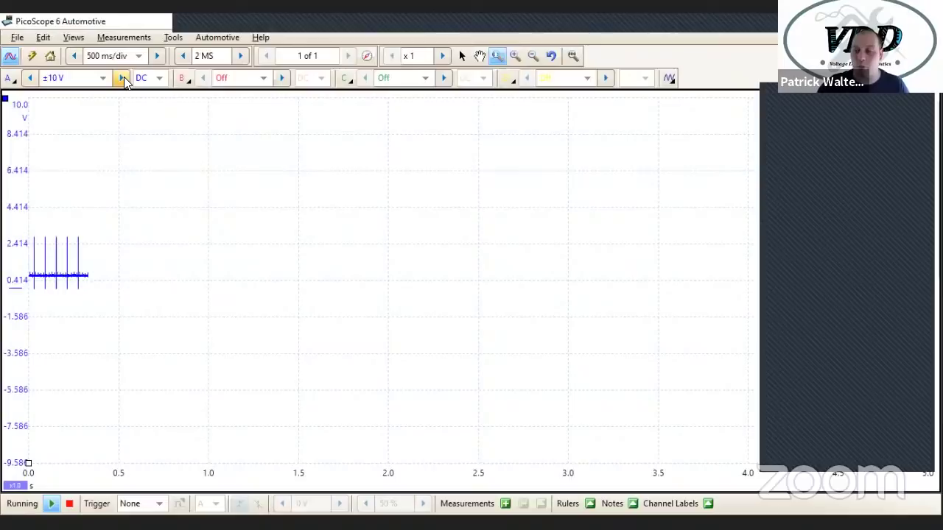
left_click(31, 78)
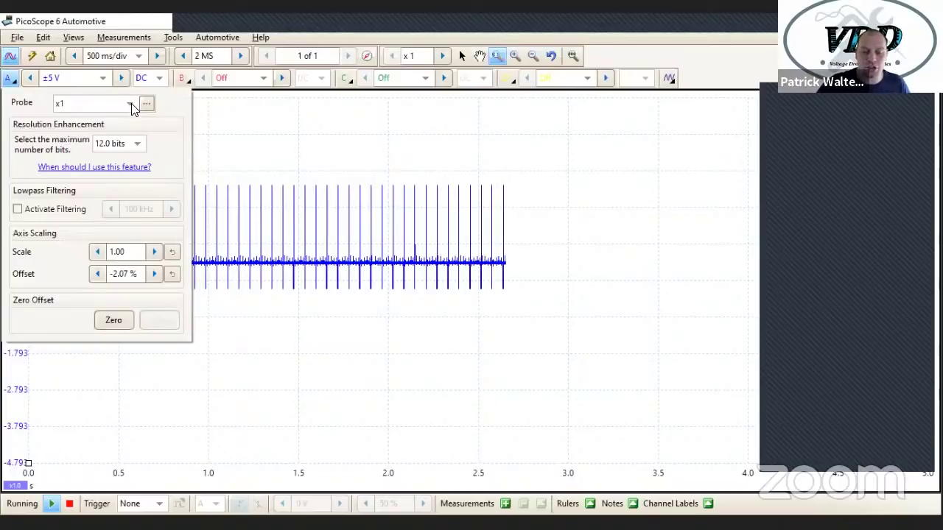
- Review the built-in Standard and Automotive probes offered for channel A and close the channel options
left_click(130, 103)
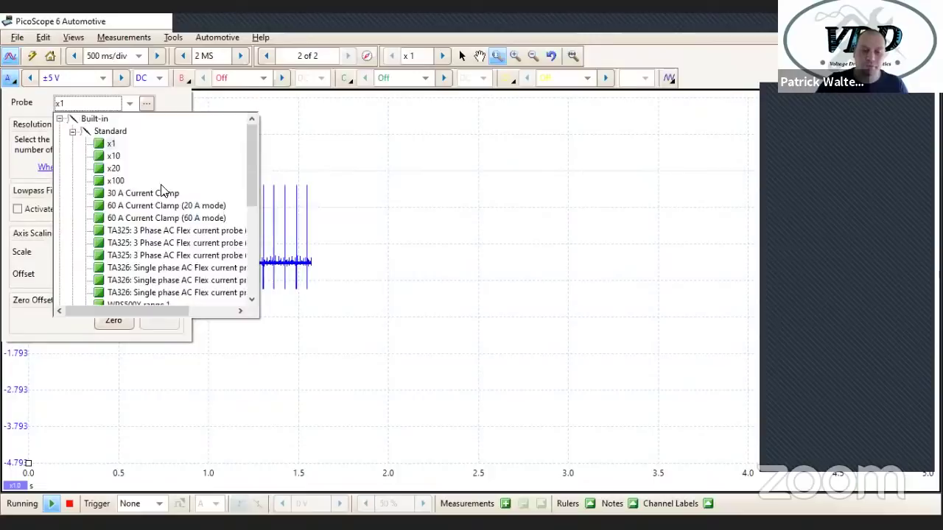
scroll(162, 190, "down", 3)
scroll(164, 257, "down", 4)
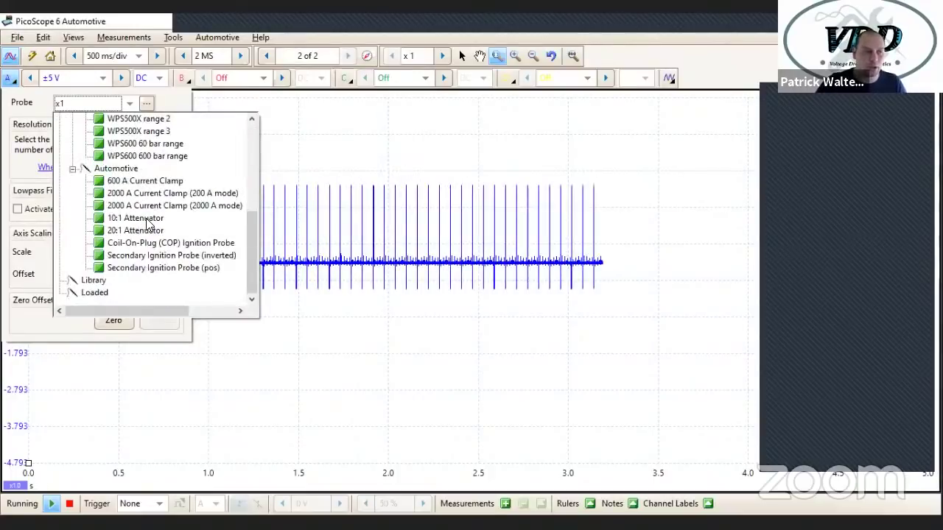
left_click(63, 234)
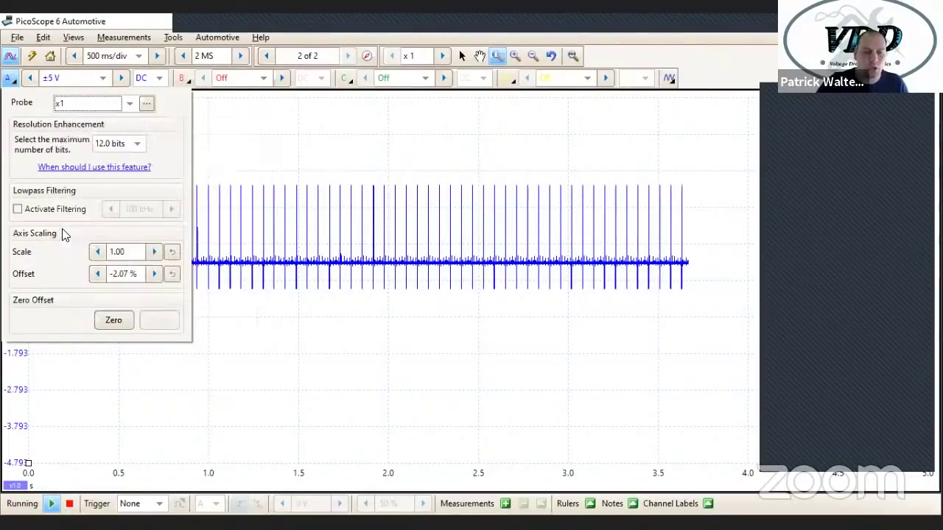
left_click(257, 322)
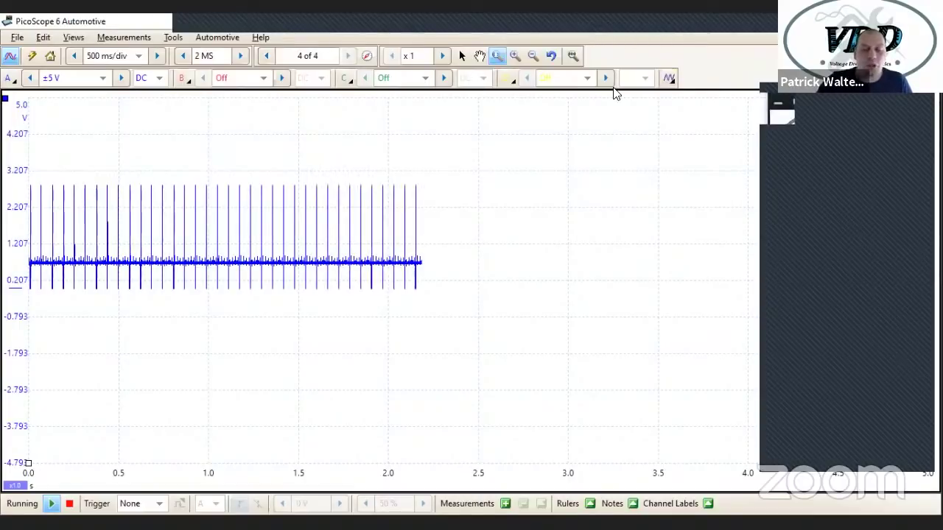
- Set channel A's demo signal to Injector Current and its input range to ±500 mV
left_click(669, 78)
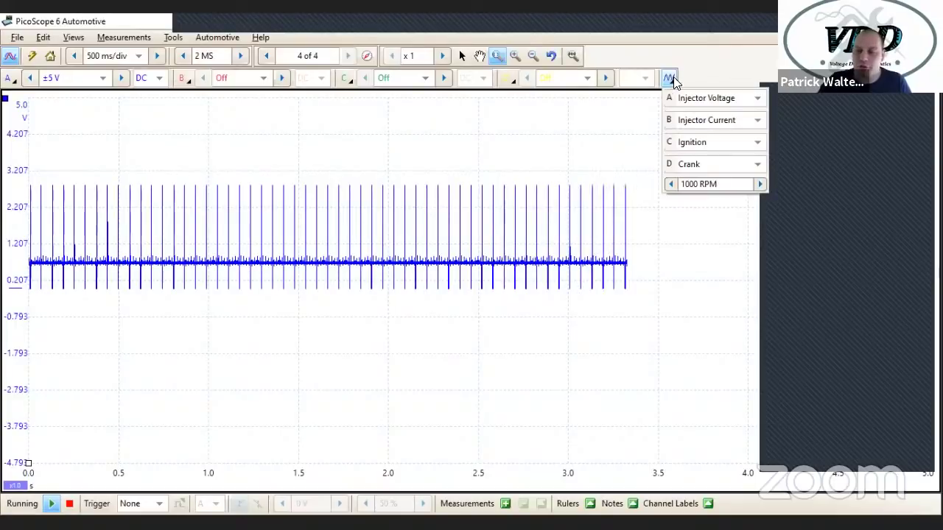
left_click(701, 103)
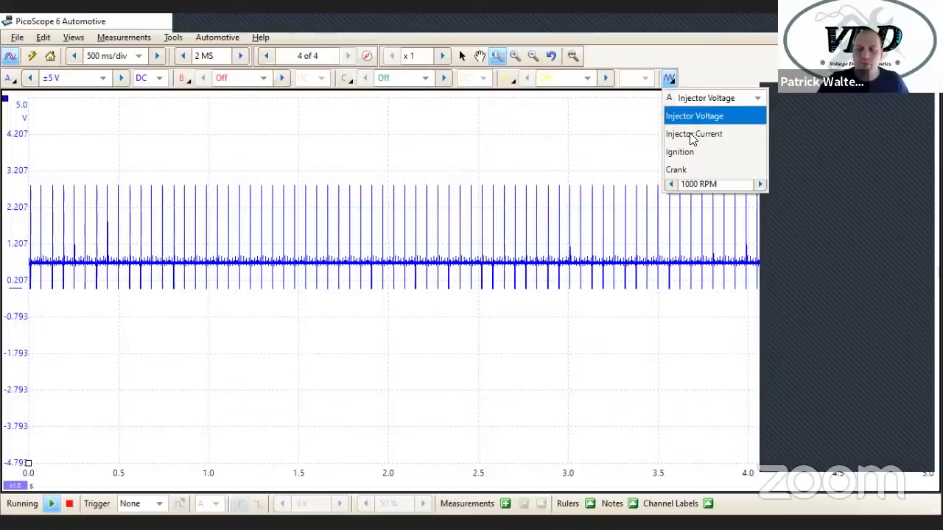
left_click(693, 135)
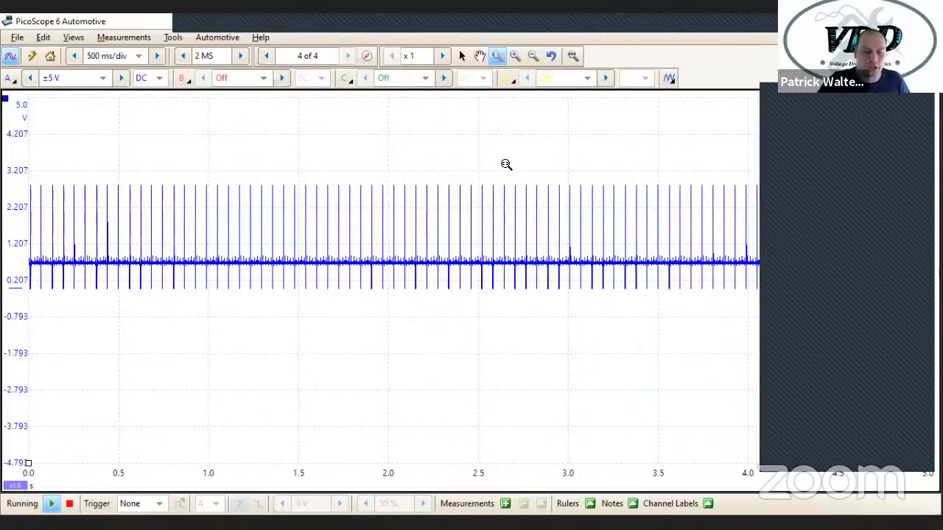
left_click(30, 78)
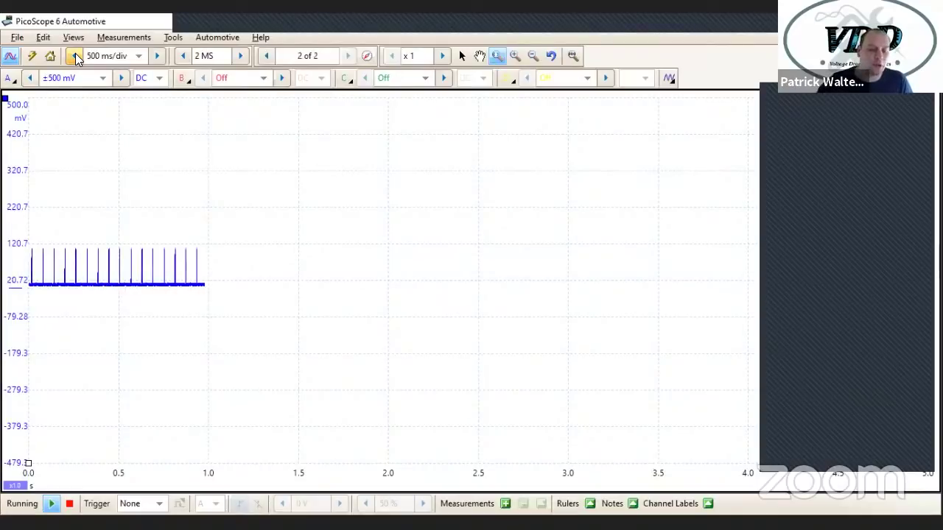
- Measure the peak of the injector current pulses with a horizontal signal ruler on channel A and remove the ruler
left_click_drag(4, 98, 21, 252)
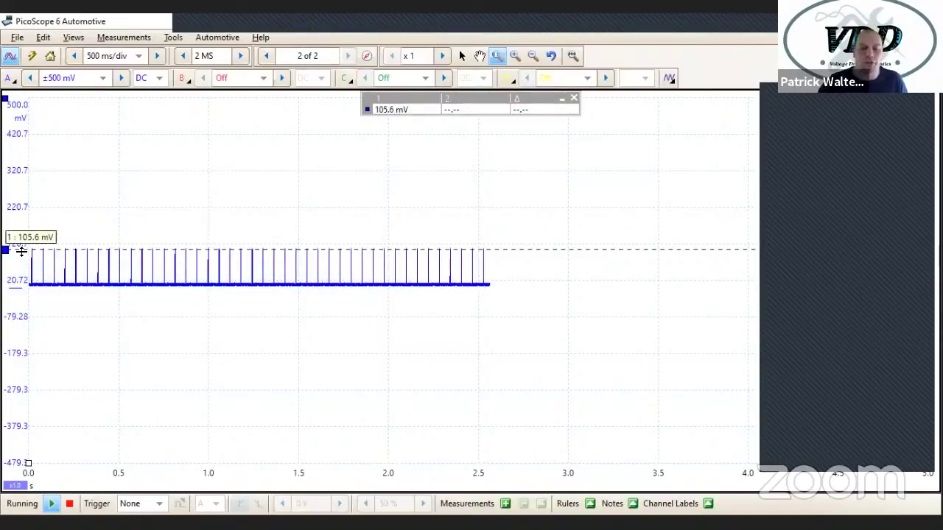
left_click(9, 90)
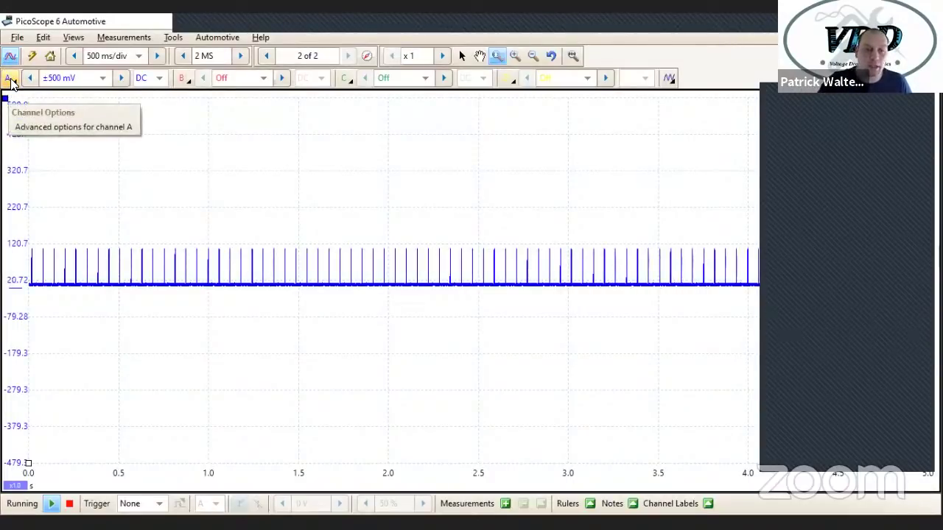
- Set channel A's probe to 60 A Current Clamp (20 A mode) and stop the capture
left_click(9, 80)
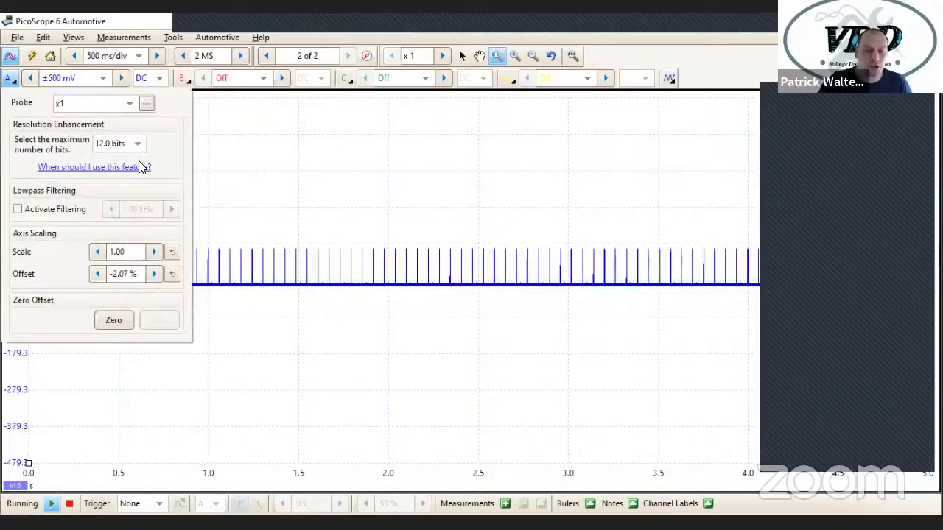
left_click(129, 103)
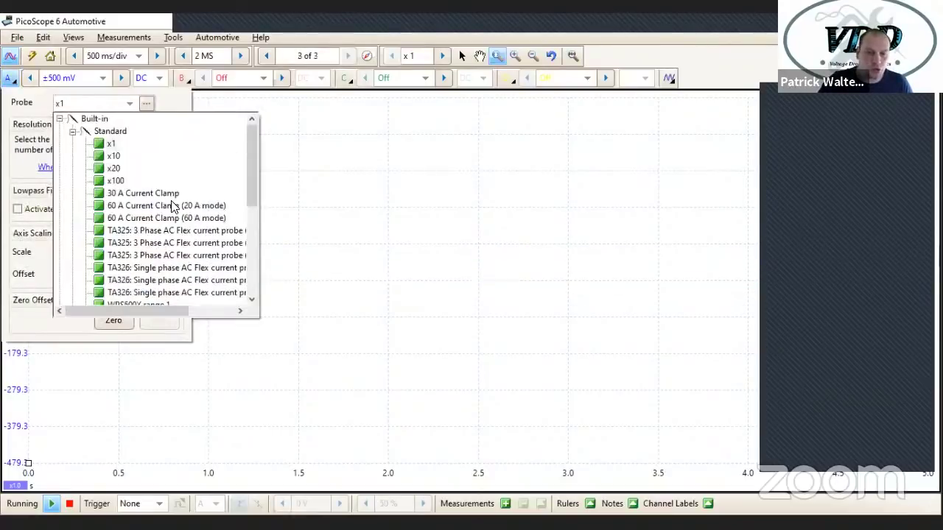
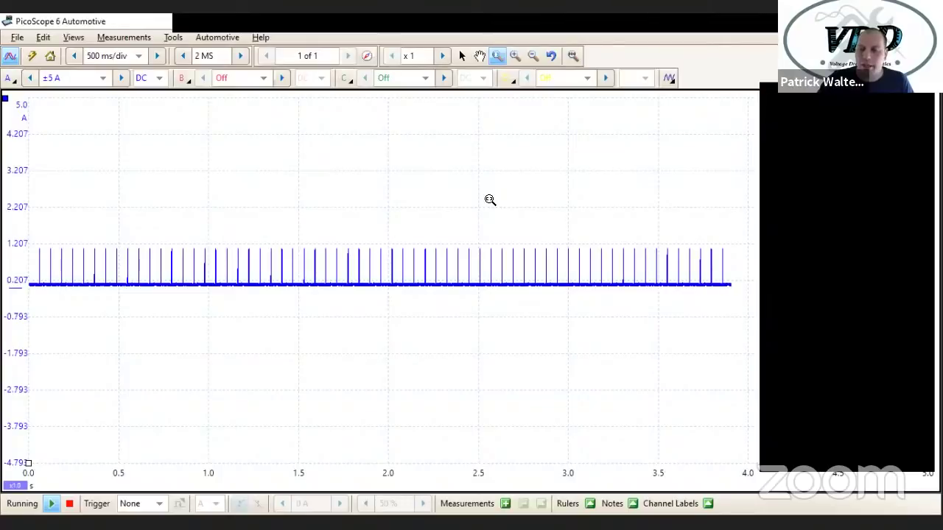
left_click(70, 504)
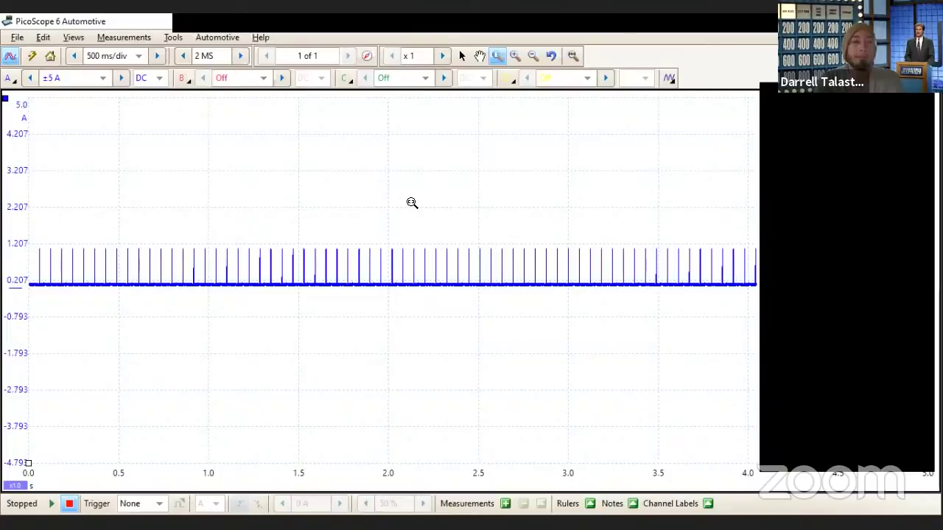
- Examine the current clamps, pressure transducers, attenuators and ignition probes available in the Standard and Automotive probe groups for channel A
left_click(9, 79)
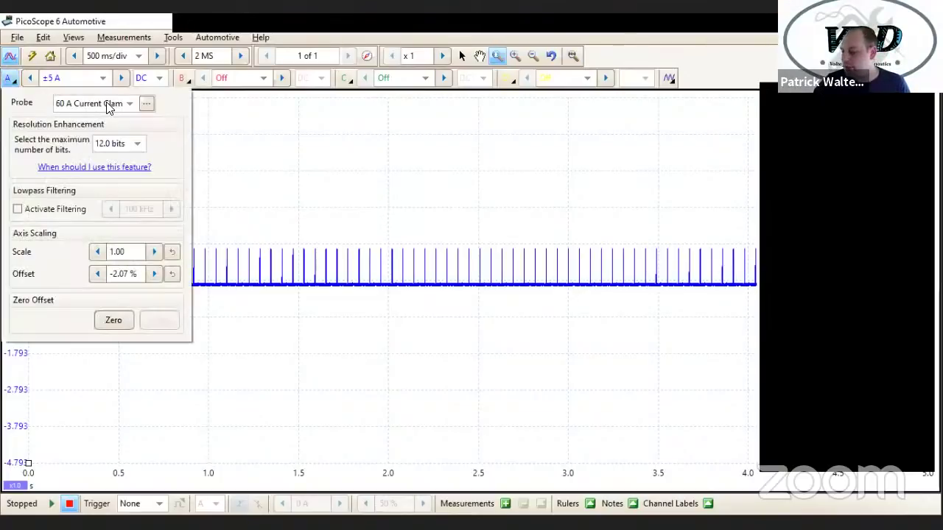
left_click(108, 104)
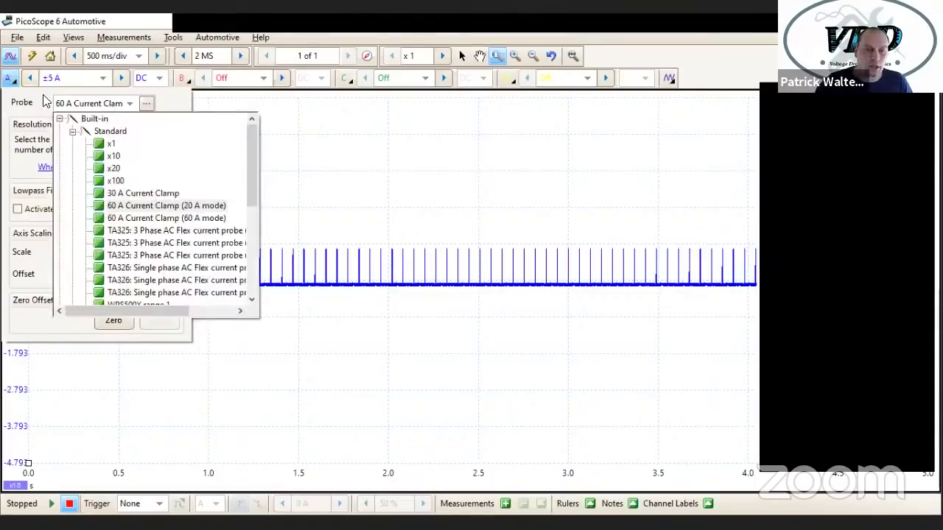
left_click(8, 78)
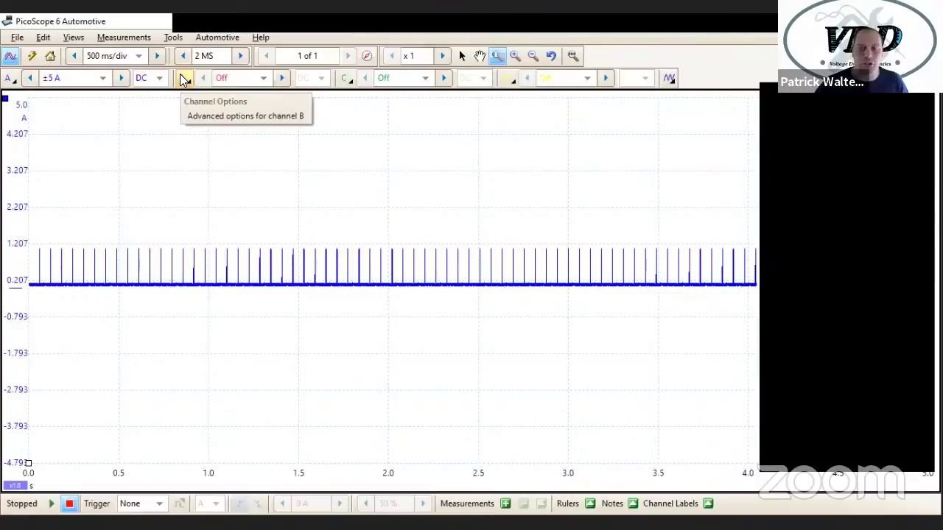
left_click(9, 78)
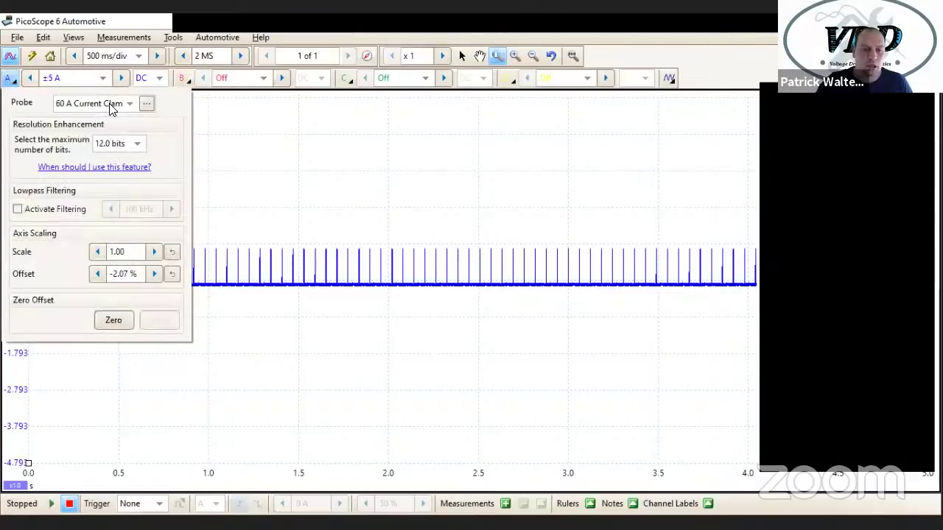
left_click(110, 107)
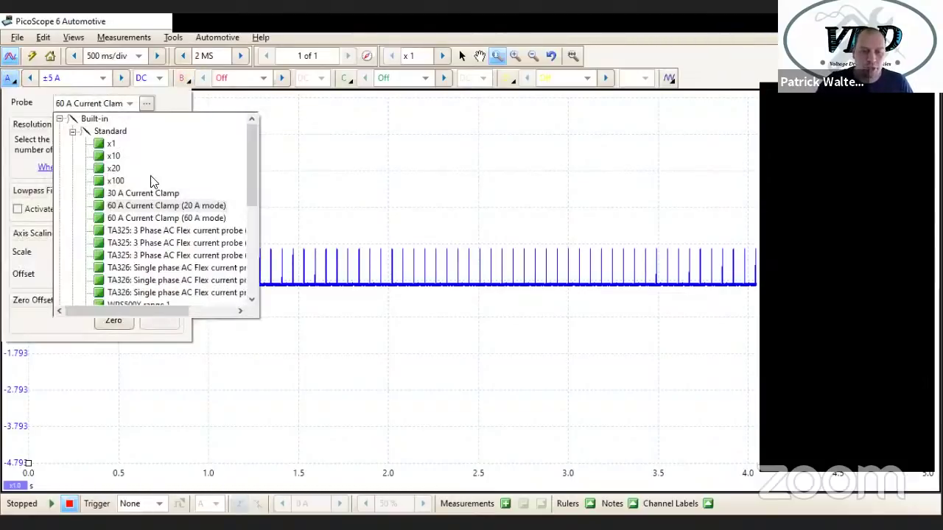
scroll(184, 190, "down", 2)
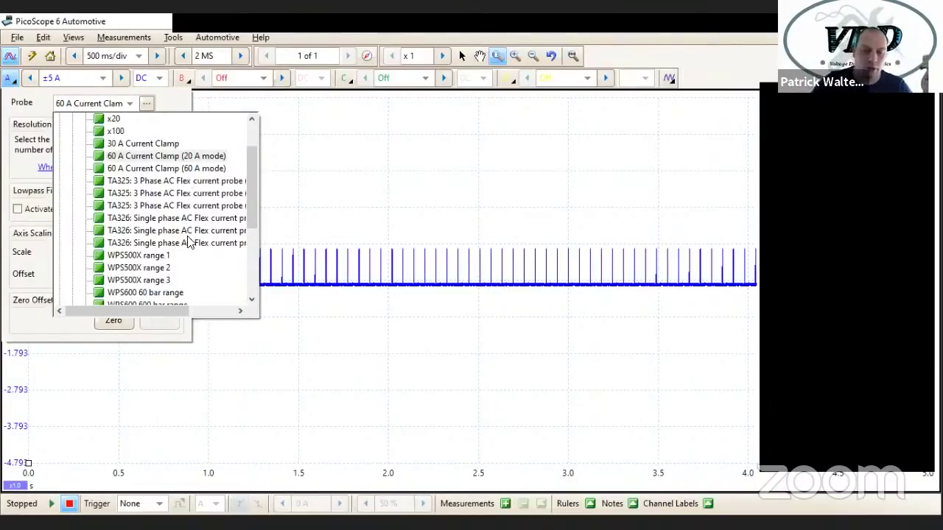
scroll(189, 239, "down", 2)
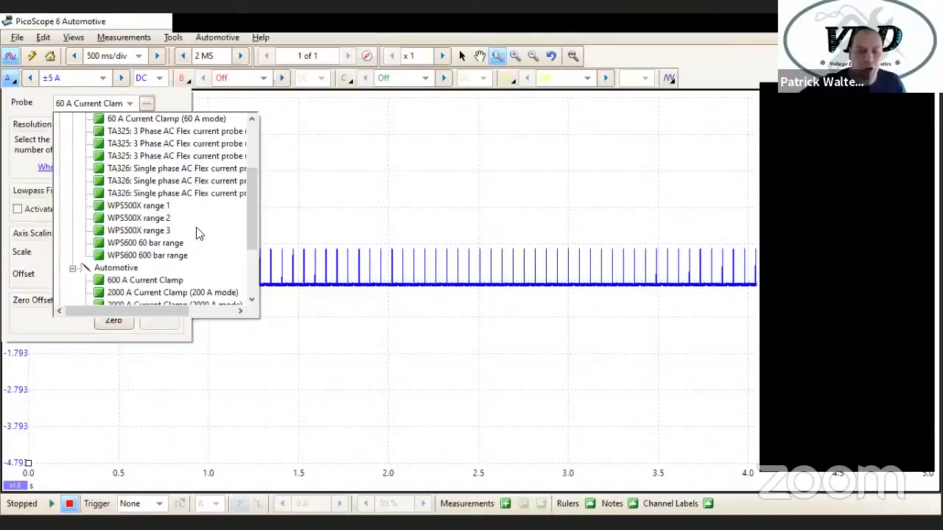
scroll(196, 236, "down", 3)
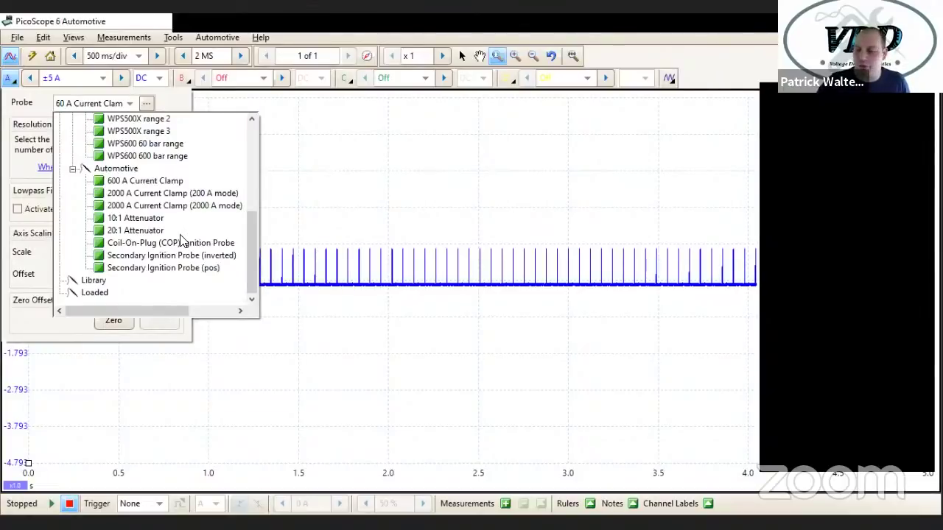
scroll(181, 239, "up", 6)
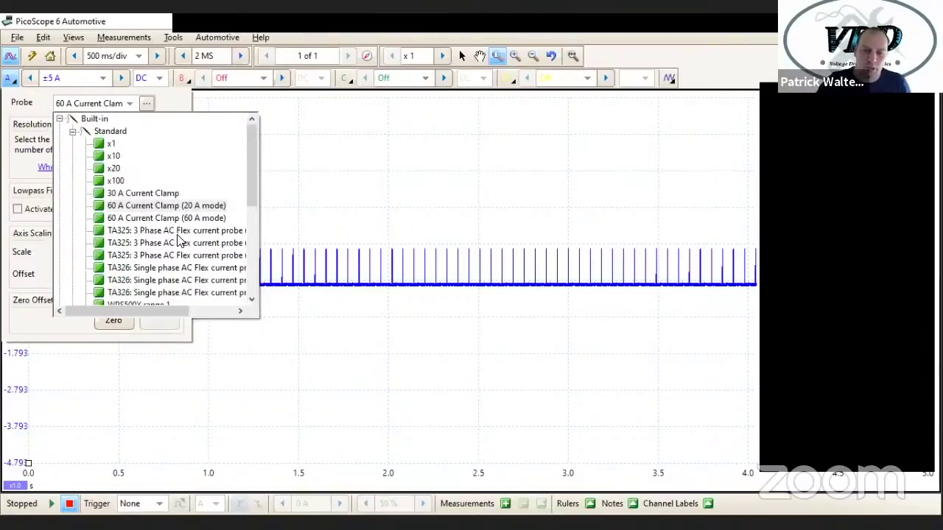
scroll(181, 239, "down", 5)
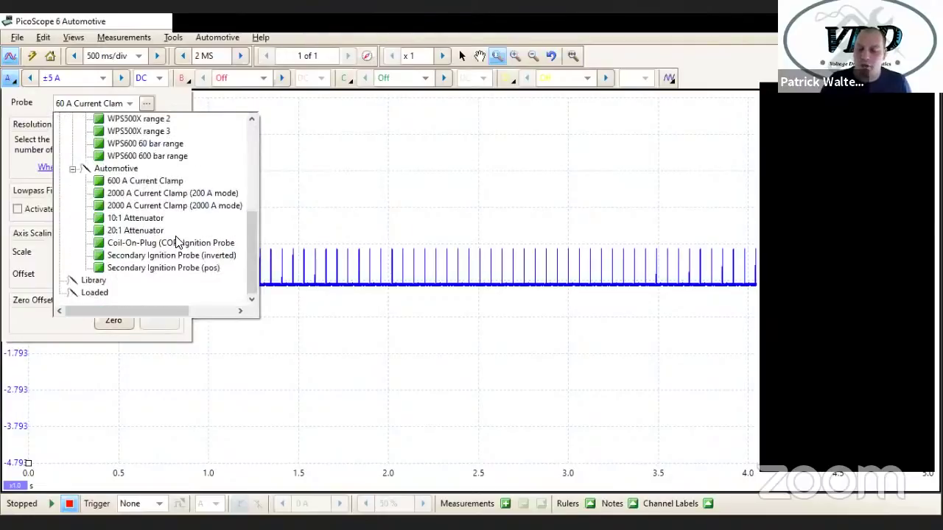
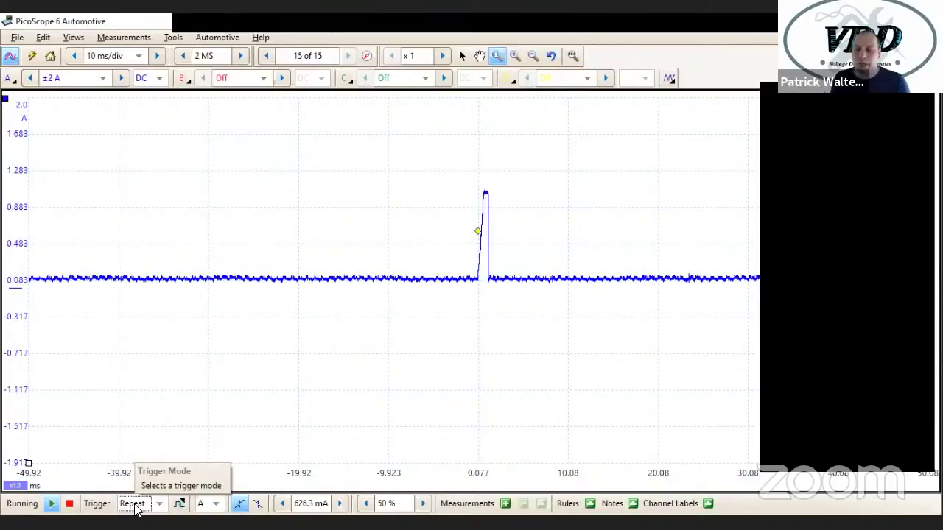
- Shorten the timebase to 1 ms/div to spread out the triggered injector current pulse
left_click(74, 56)
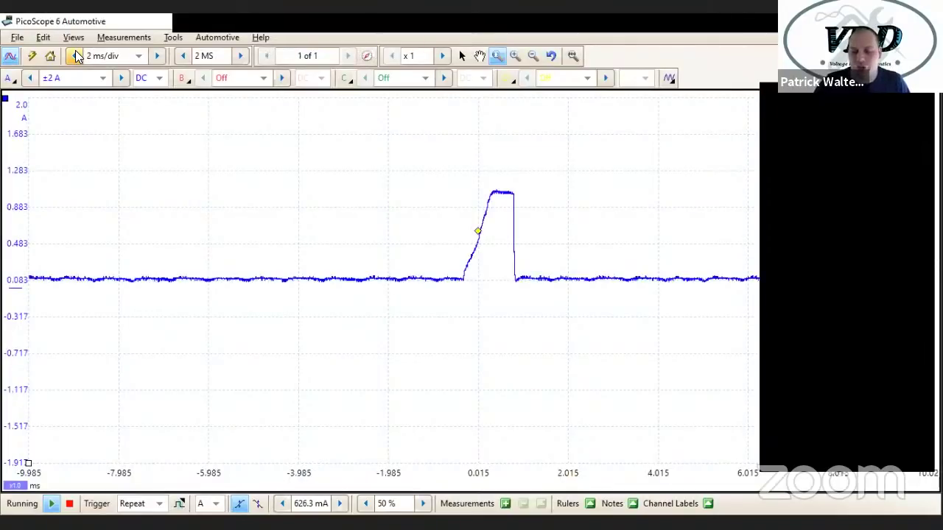
left_click(77, 56)
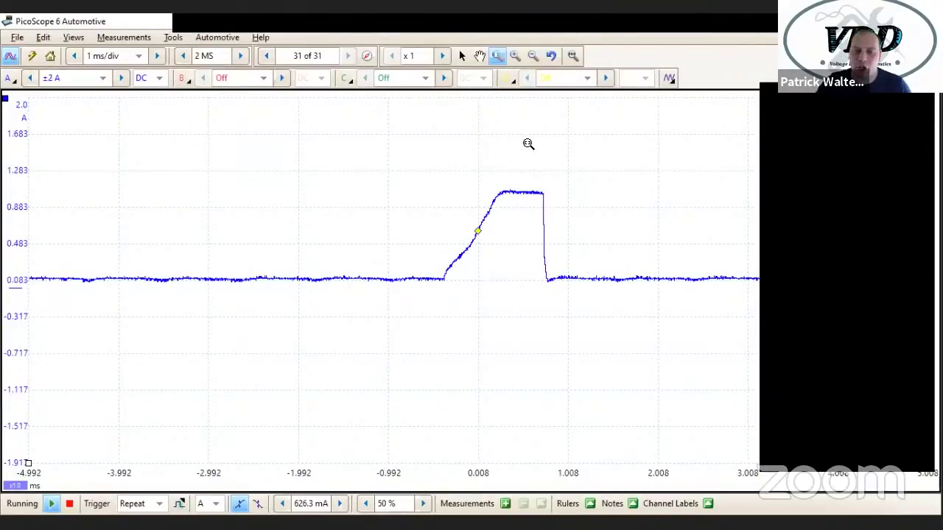
- Load the automotive preset for a Hall Effect camshaft sensor and raise its sample count
left_click(212, 37)
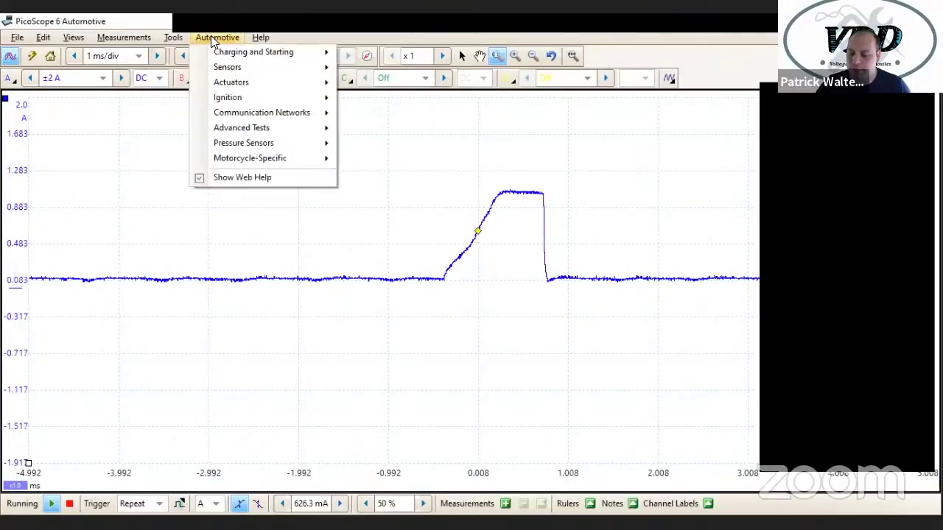
mouse_move(274, 69)
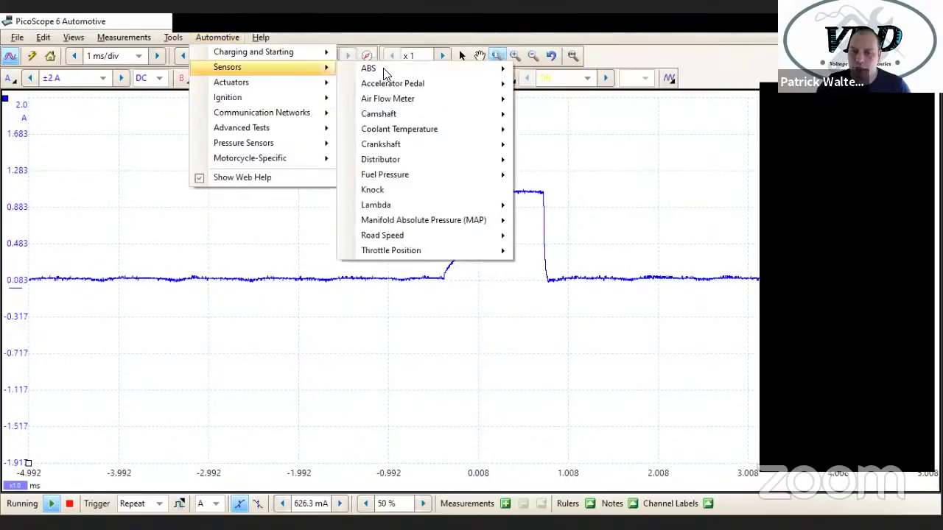
mouse_move(442, 114)
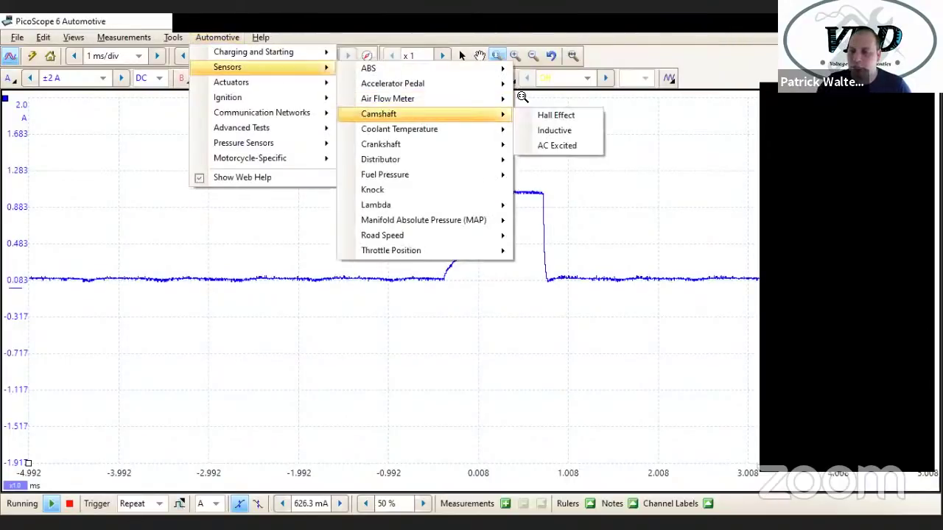
left_click(564, 120)
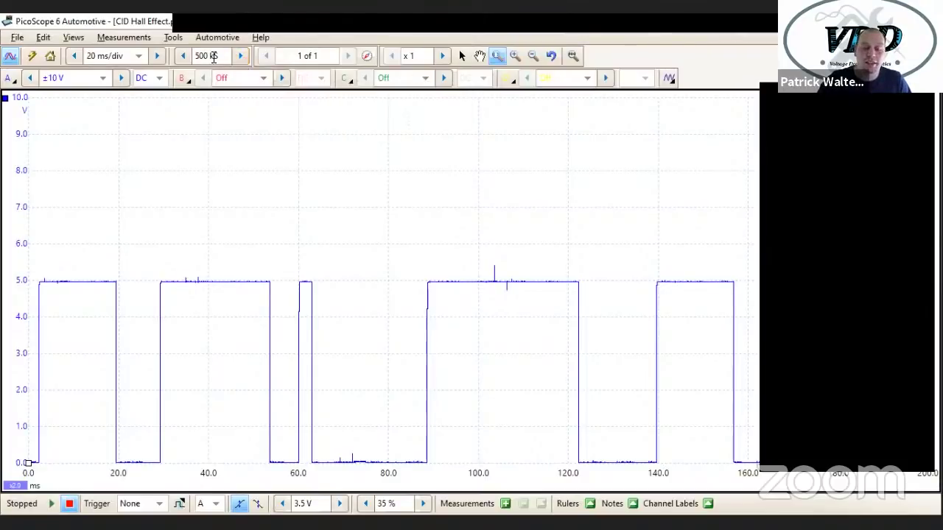
left_click(241, 56)
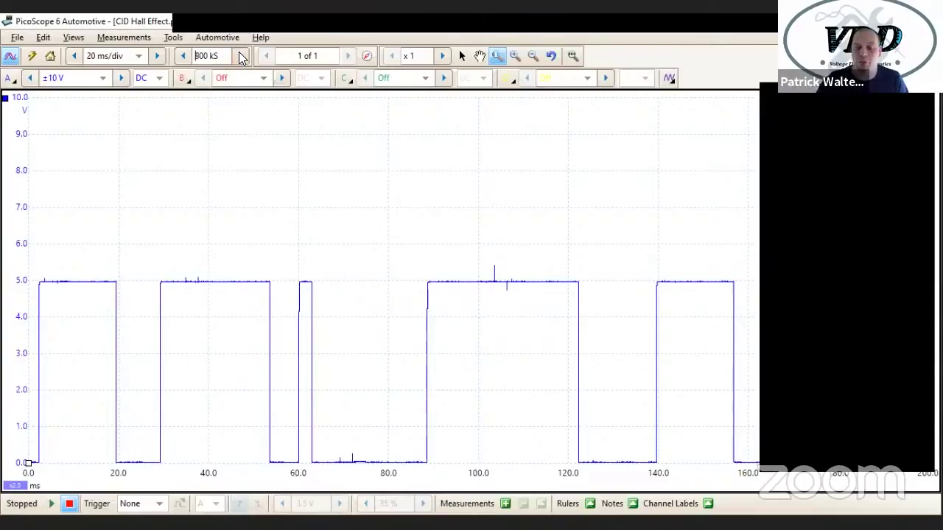
left_click(241, 56)
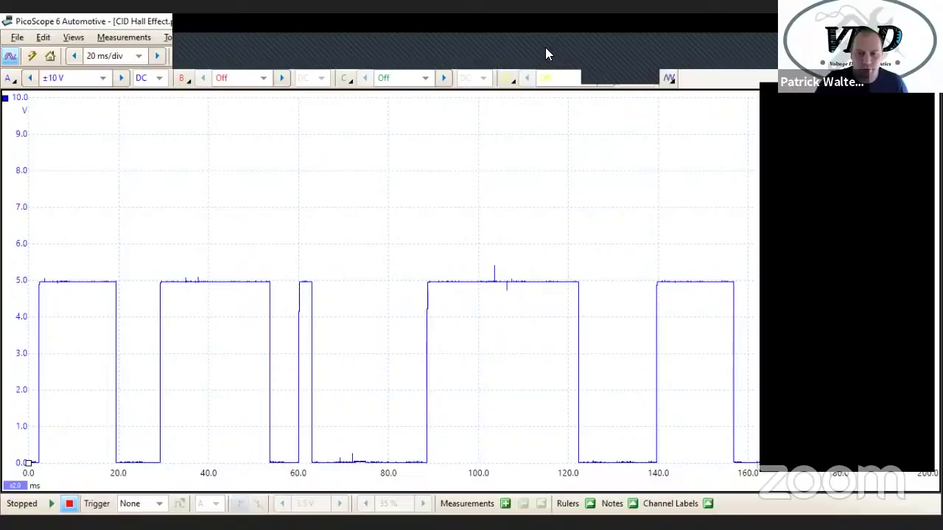
- Switch to the Youtube Livestream presentation in Google Slides in the browser and go back to the start of the slide list
left_click(667, 221)
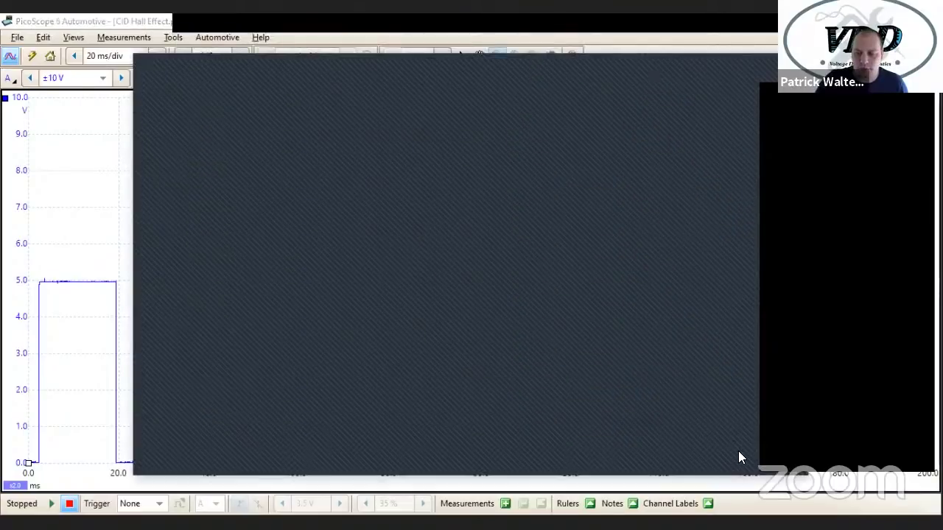
left_click(483, 315)
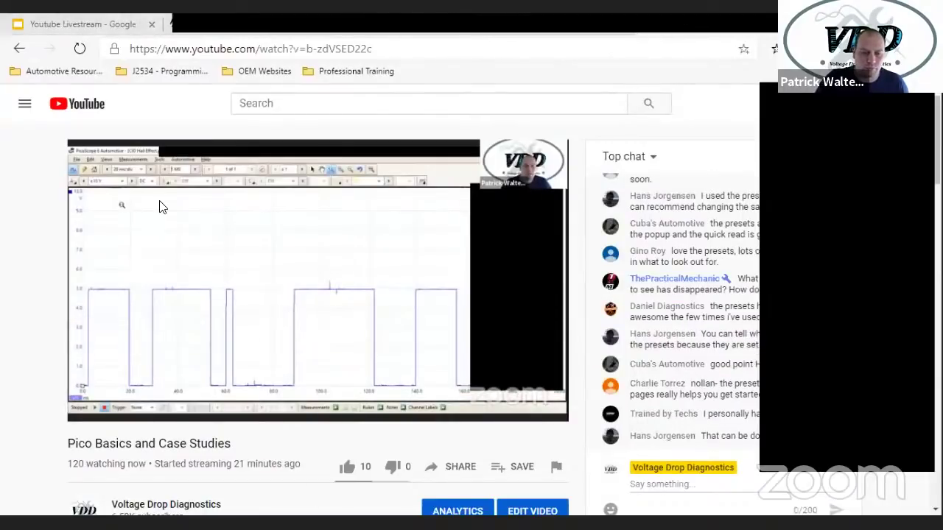
key("alt+Tab")
scroll(107, 226, "up", 5)
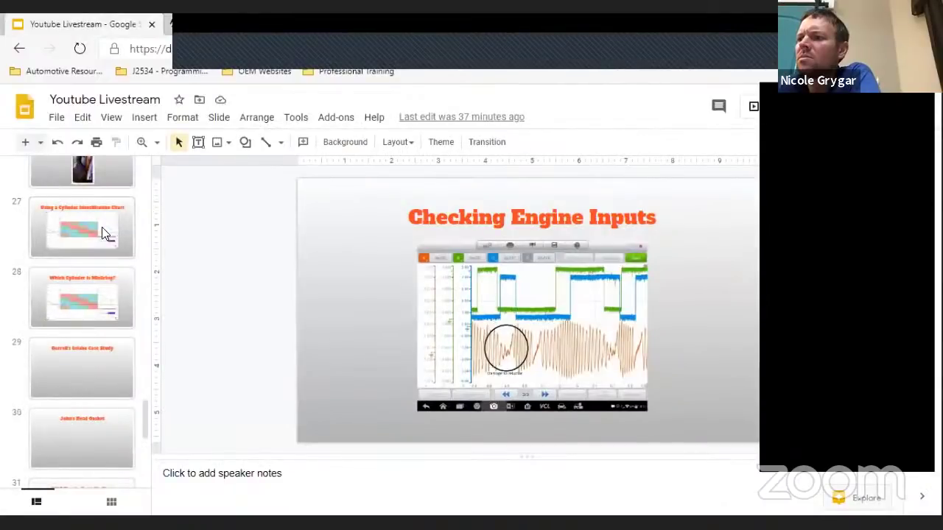
scroll(102, 228, "up", 20)
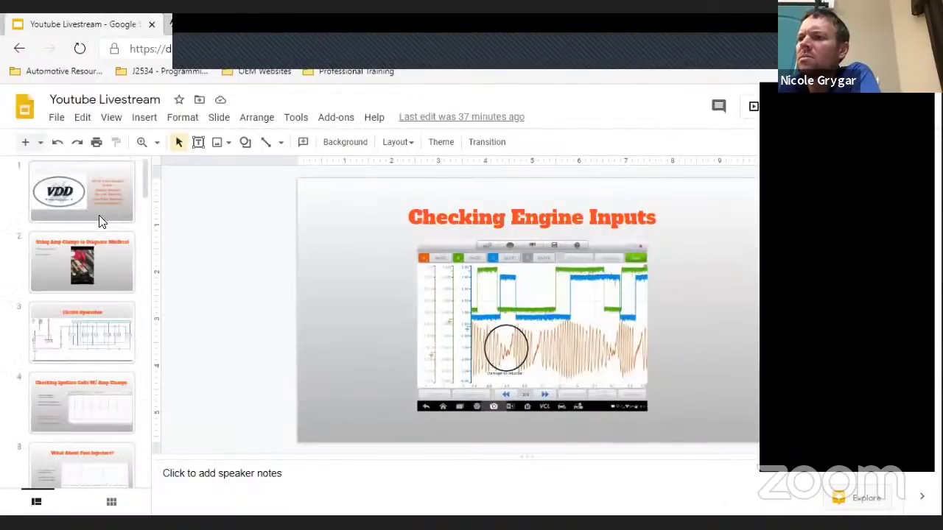
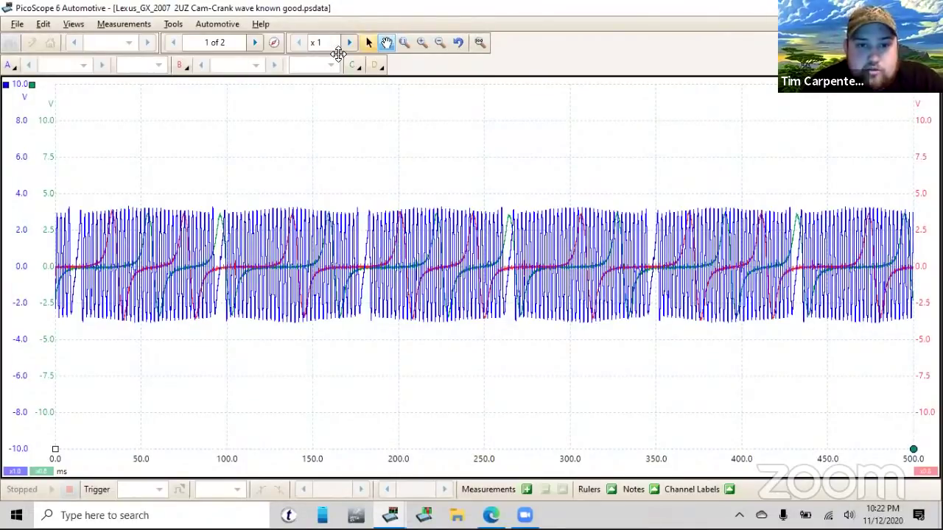
- Zoom in on about 81 to 303 ms of the Lexus cam-crank capture and shift the green and red cam traces up away from the crank trace
left_click(404, 42)
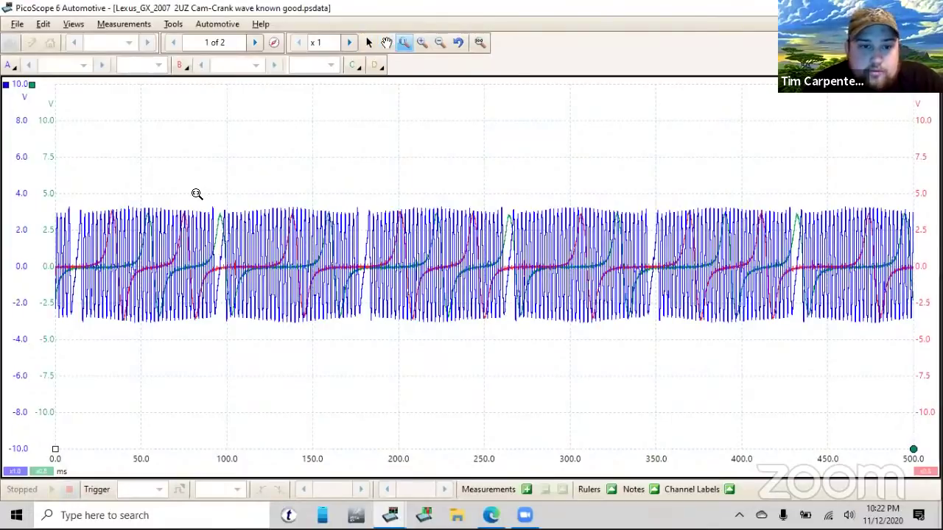
mouse_move(196, 194)
left_mouse_down()
mouse_move(394, 253)
mouse_move(576, 343)
left_mouse_up()
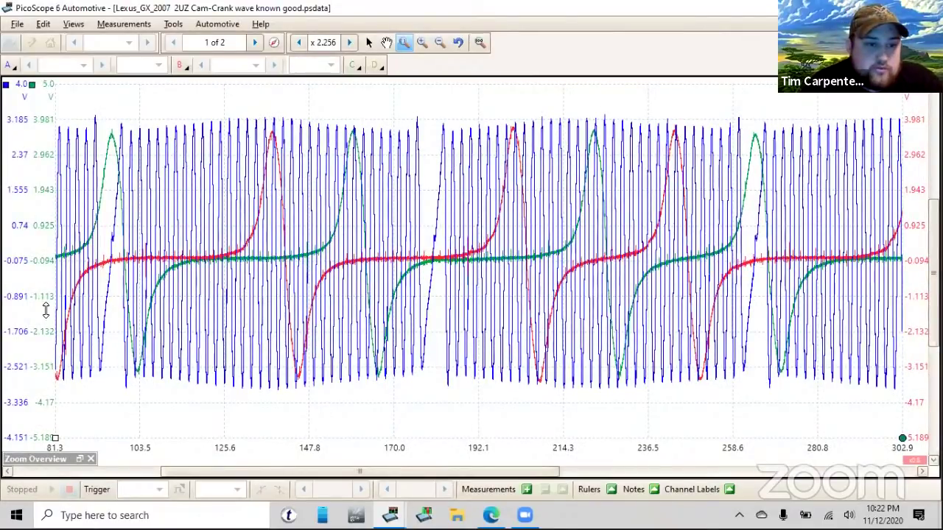
left_click_drag(46, 311, 38, 106)
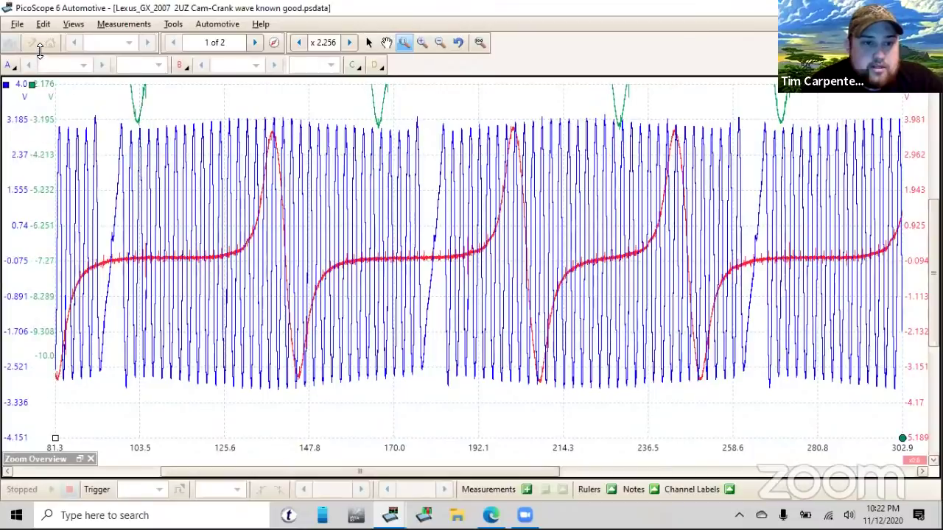
left_click_drag(39, 51, 41, 42)
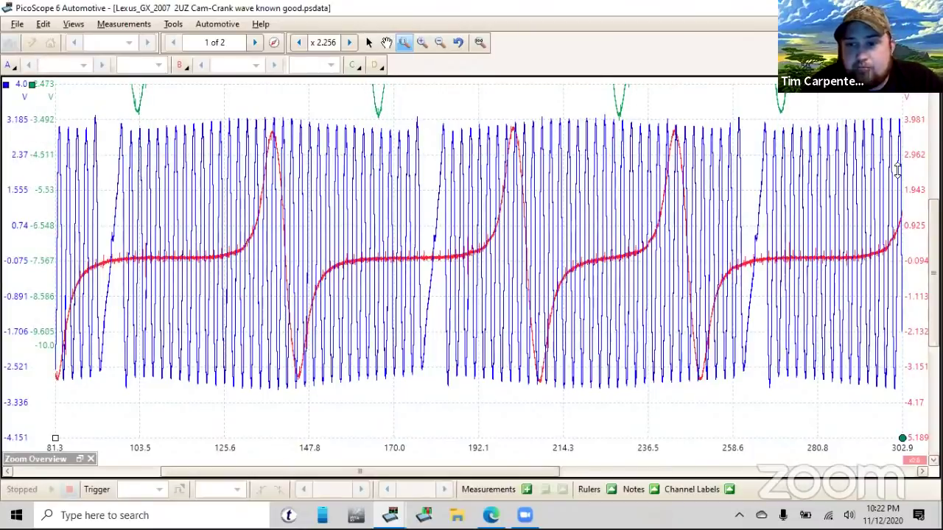
left_click_drag(924, 331, 914, 85)
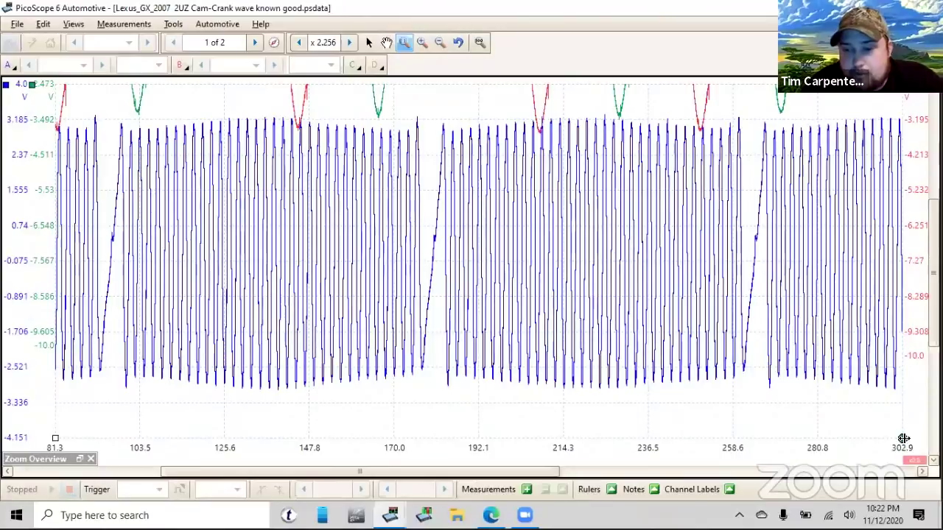
- Place the rotation rulers on the blue crank trace, with 720° at the end of the third missing-tooth gap and 0° at the end of the first
left_click_drag(903, 439, 765, 440)
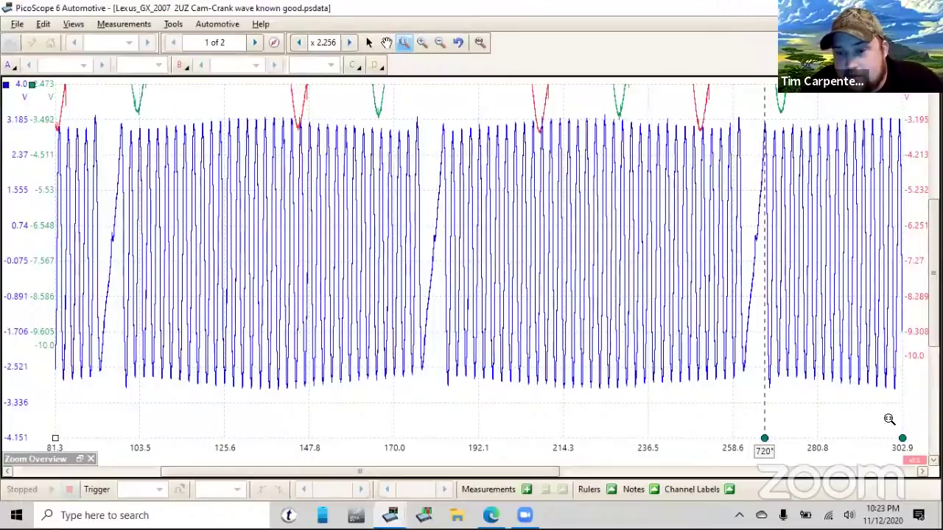
left_click_drag(903, 439, 122, 472)
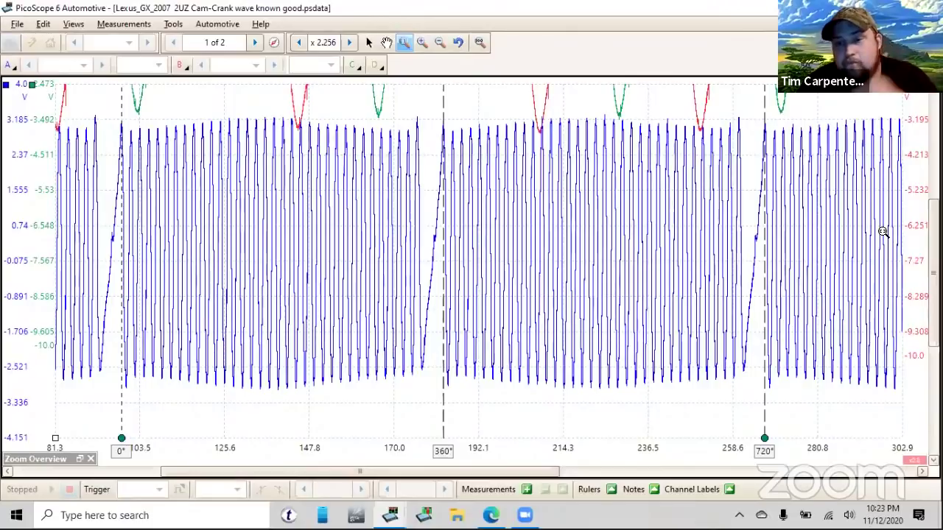
- Shift the red and green cam traces back over the crank trace and set time rulers on the red peak at 138.0 ms and green peak at 159.1 ms
left_click_drag(919, 135, 920, 386)
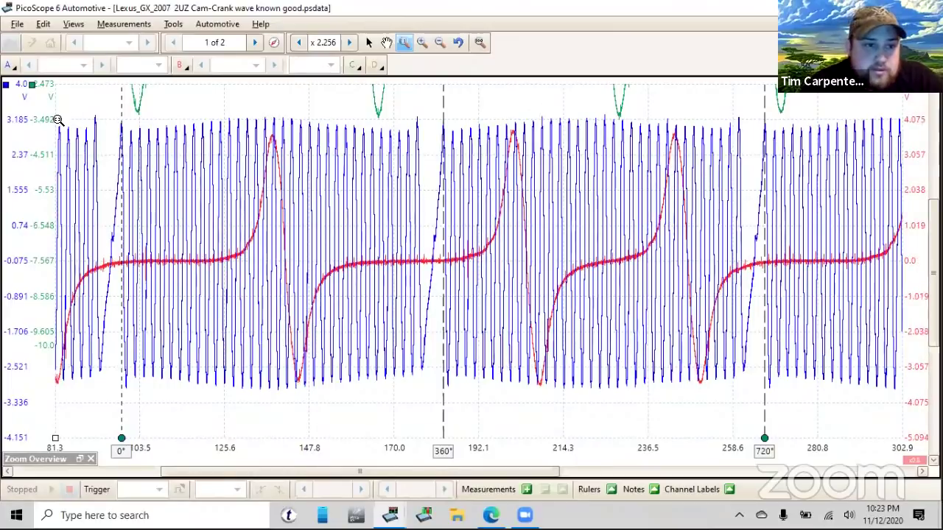
left_click_drag(46, 120, 66, 386)
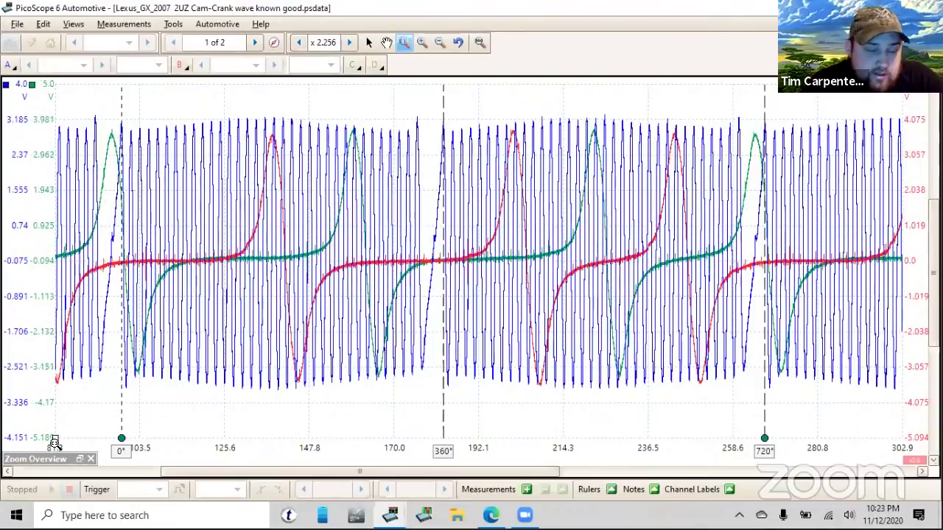
left_click_drag(55, 439, 271, 415)
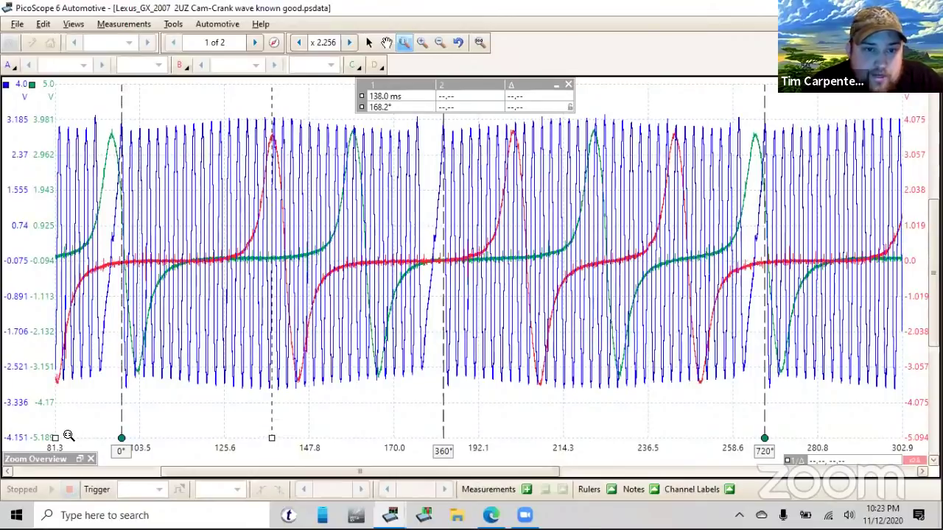
left_click_drag(55, 438, 352, 409)
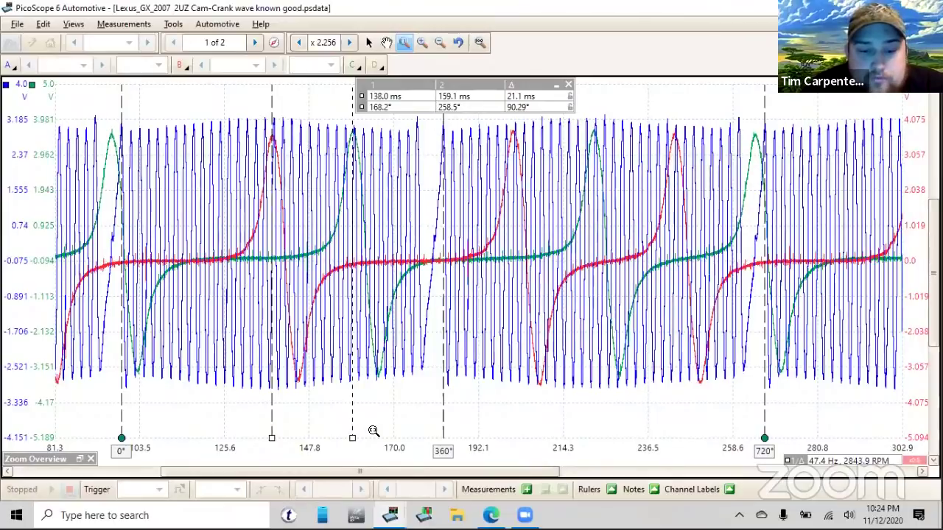
- Switch to the Toyota 4 Runner capture and zoom in on about 349 to 484 ms
mouse_move(391, 514)
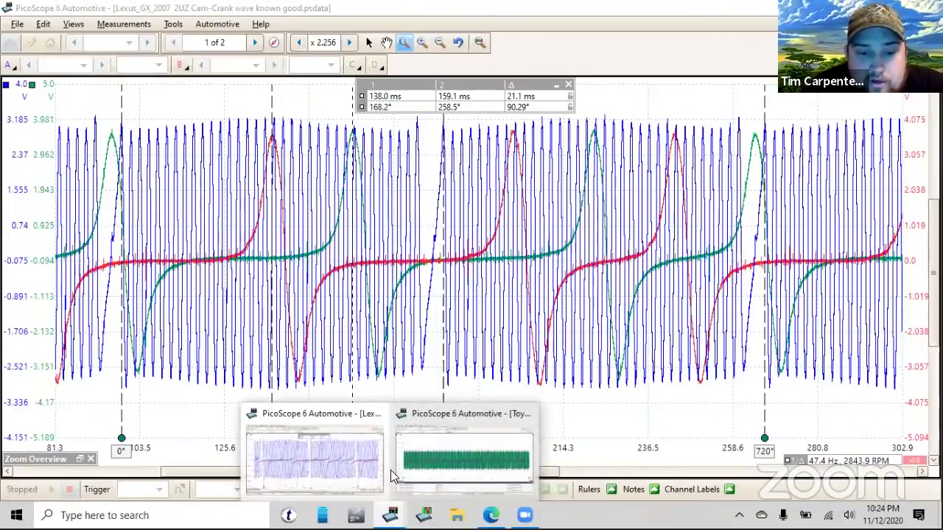
left_click(437, 463)
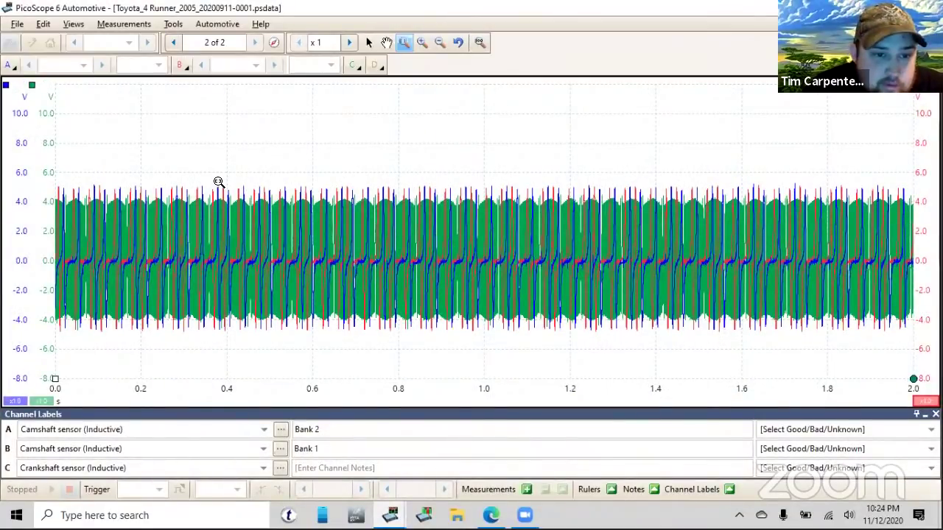
left_click_drag(205, 181, 263, 340)
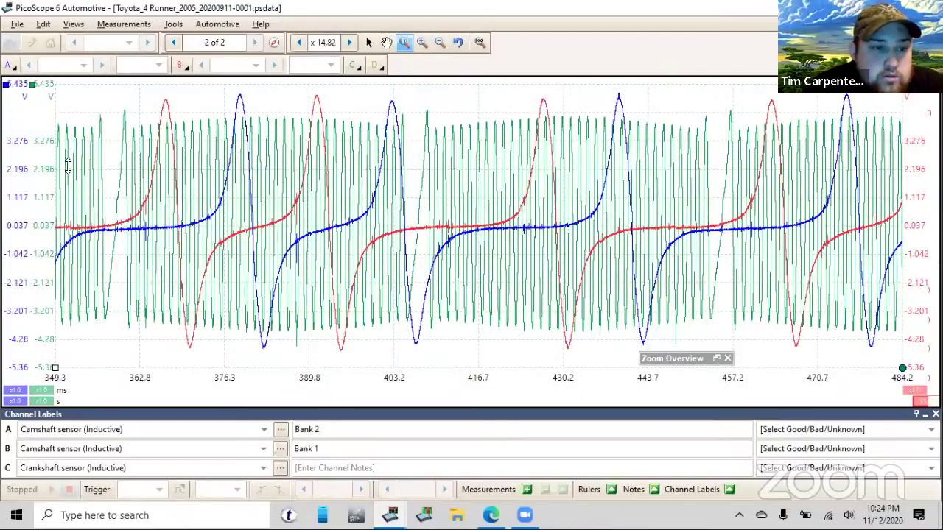
- Shift the blue and red cam traces up, away from the green crank trace
left_click_drag(59, 252, 19, 118)
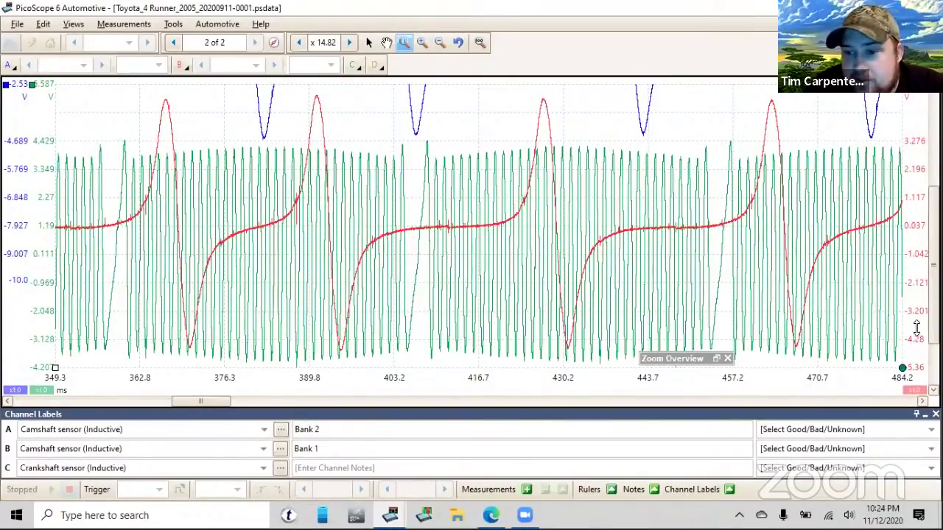
right_click(923, 129)
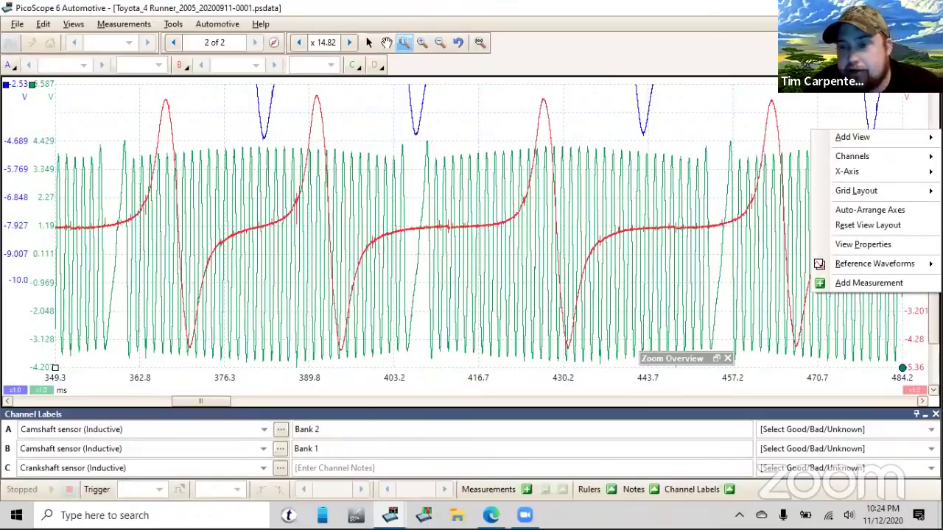
left_click(915, 324)
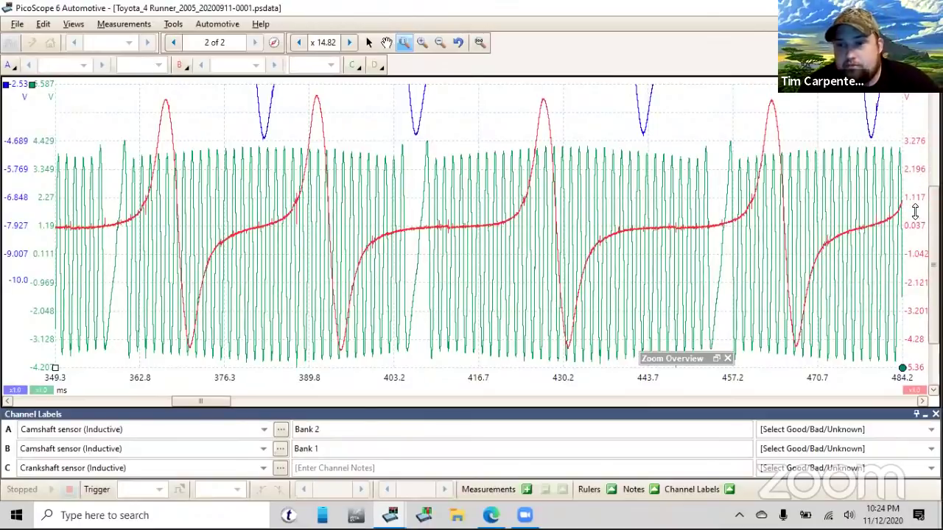
mouse_move(915, 212)
left_mouse_down()
mouse_move(922, 186)
mouse_move(908, 245)
left_mouse_up()
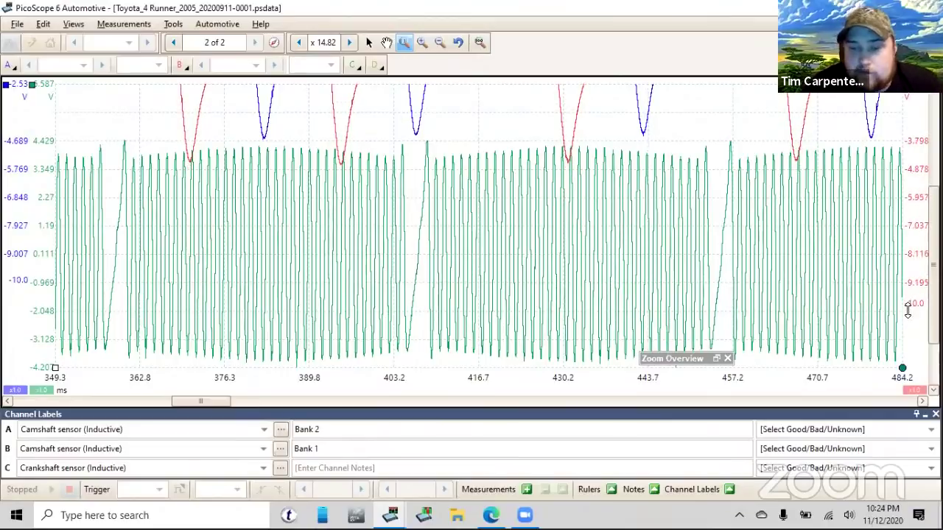
- Place the rotation rulers on the green crank trace, 720° after the third missing-tooth gap and 0° after the first, with a 360° partition
left_click_drag(902, 371, 732, 370)
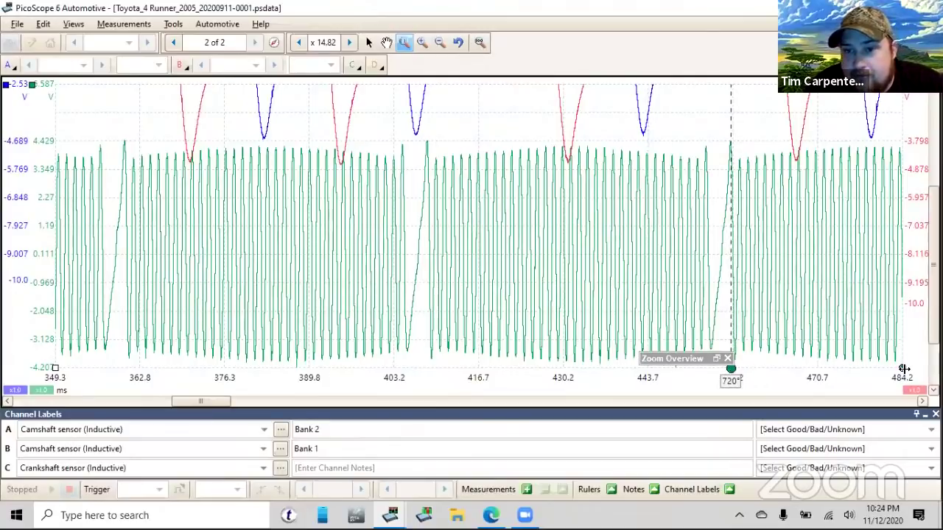
left_click(516, 340)
left_click_drag(155, 358, 127, 358)
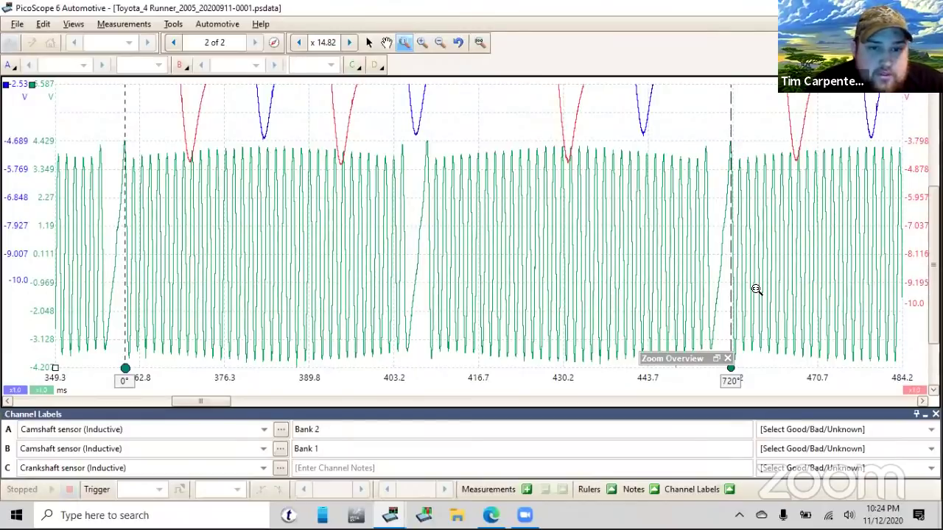
left_click(611, 490)
left_click(750, 391)
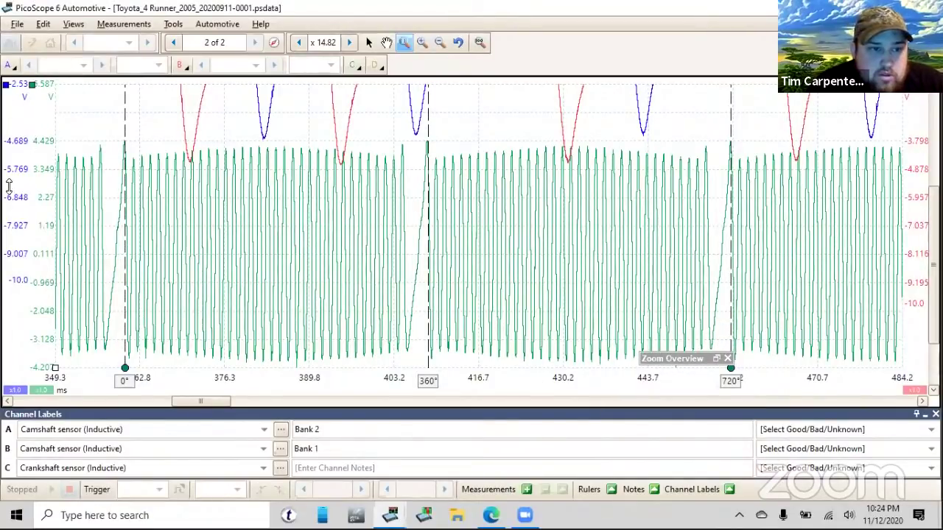
- Shift the blue and red cam traces back over the crank trace and set a time ruler on the red peak at about 427 ms
mouse_move(8, 186)
left_mouse_down()
mouse_move(13, 295)
mouse_move(42, 234)
left_mouse_up()
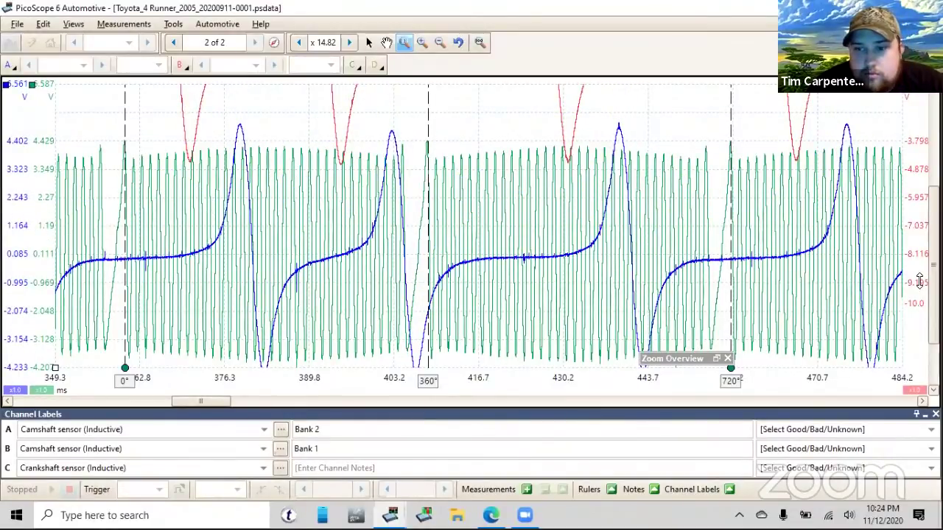
left_click_drag(880, 107, 882, 284)
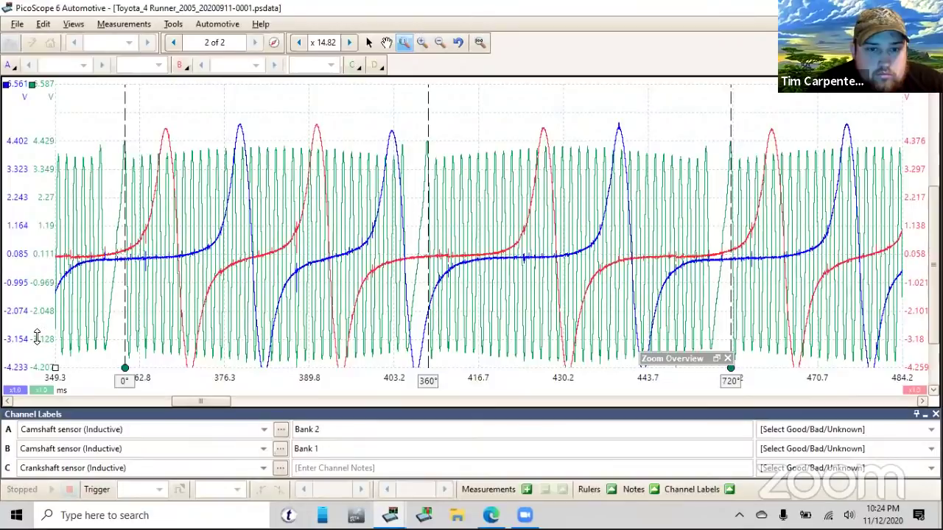
left_click(55, 367)
left_click_drag(75, 375, 541, 413)
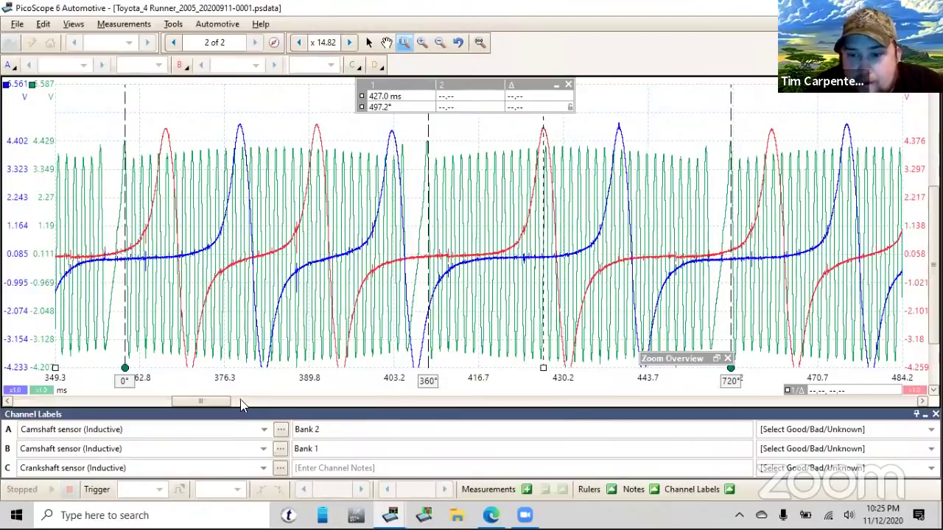
- Realign the rotation rulers to the missing-tooth gaps between about 393 and 528 ms, with 0° after the first and 720° after the third
left_click_drag(218, 399, 233, 400)
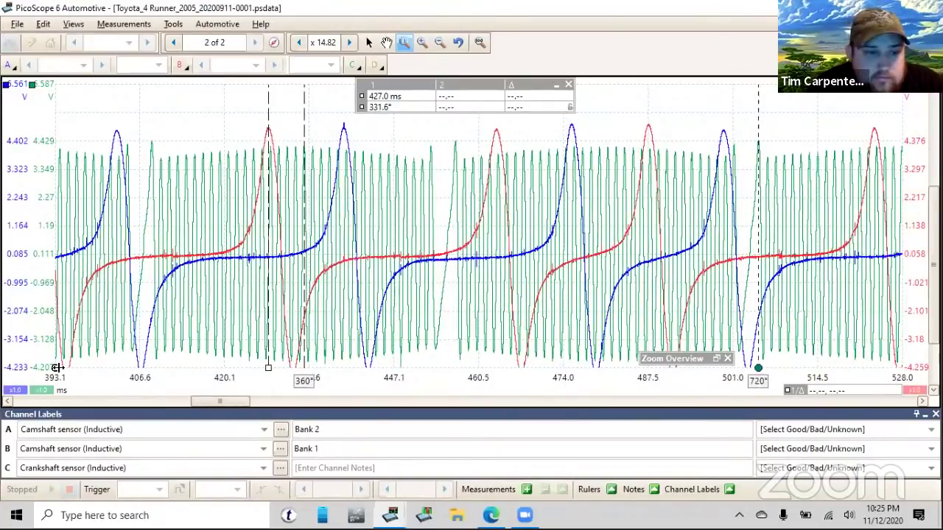
left_click_drag(56, 367, 238, 368)
mouse_move(56, 367)
left_mouse_down()
mouse_move(46, 368)
mouse_move(152, 377)
left_mouse_up()
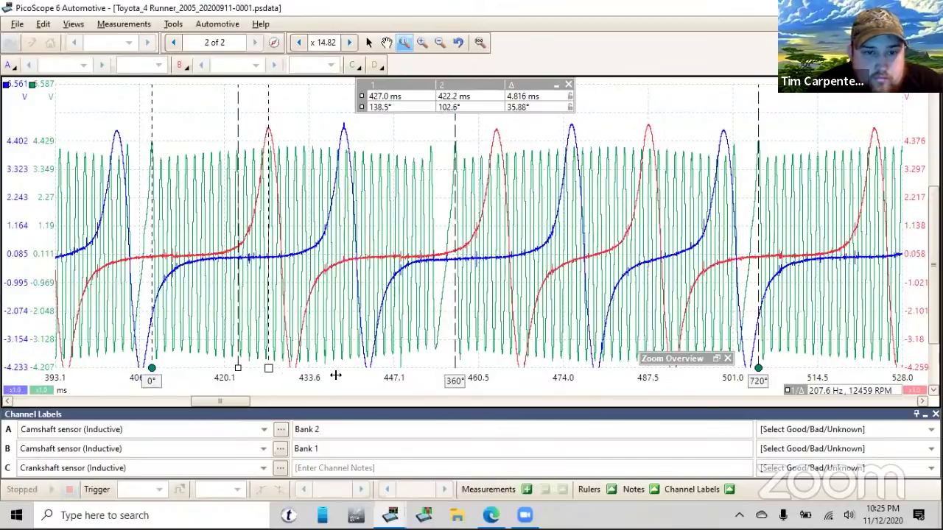
- Set the two time rulers on the red cam peak at 427.1 ms and the following blue cam peak at 439.0 ms
left_click_drag(335, 375, 344, 361)
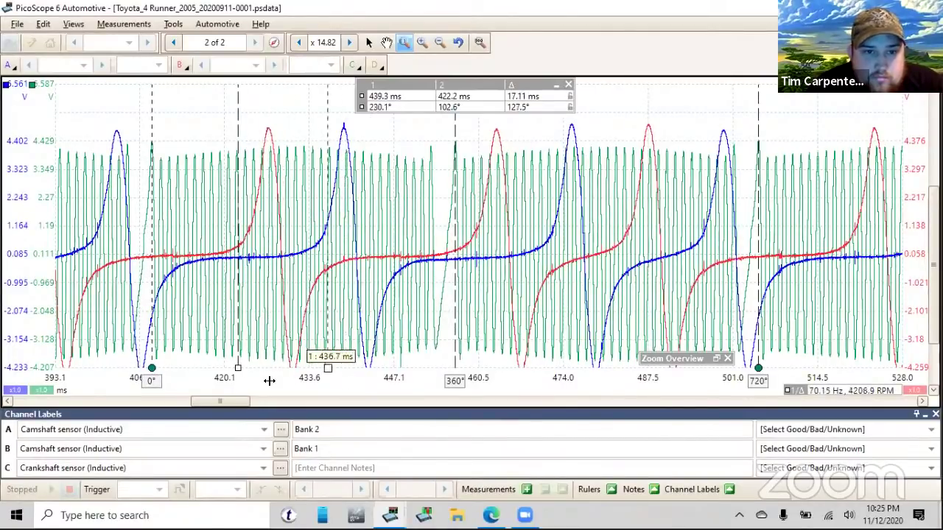
left_click_drag(270, 380, 269, 379)
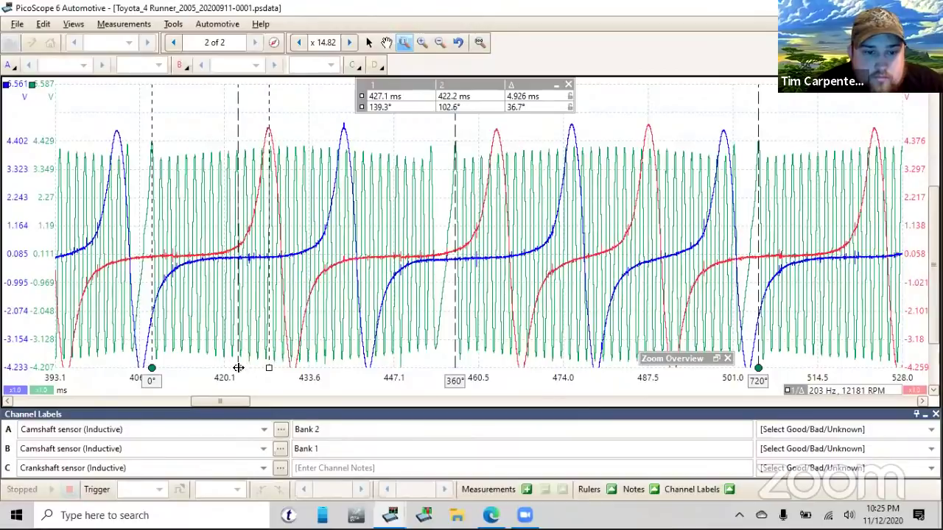
left_click_drag(333, 366, 344, 368)
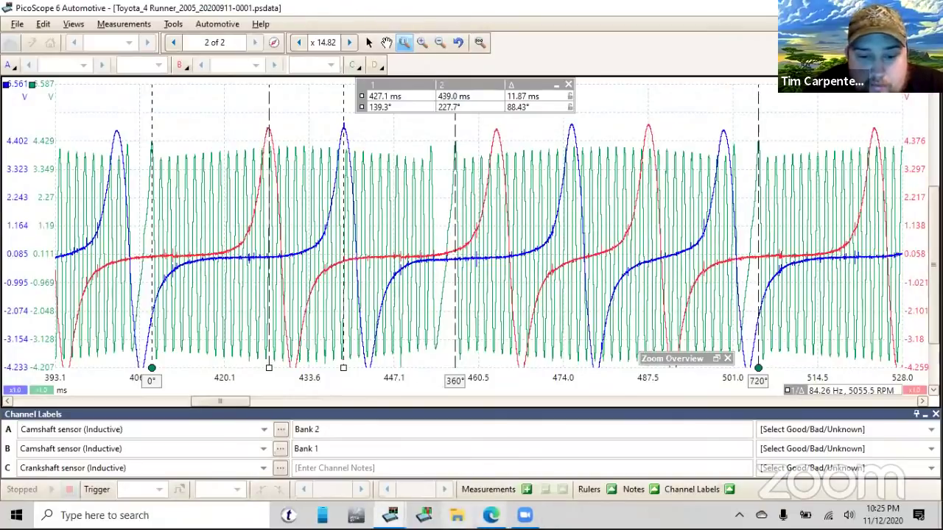
- Switch to the 2005 4RUNNER Timing belt case study in PowerPoint in the browser and present it from slide 7
key("alt+Tab")
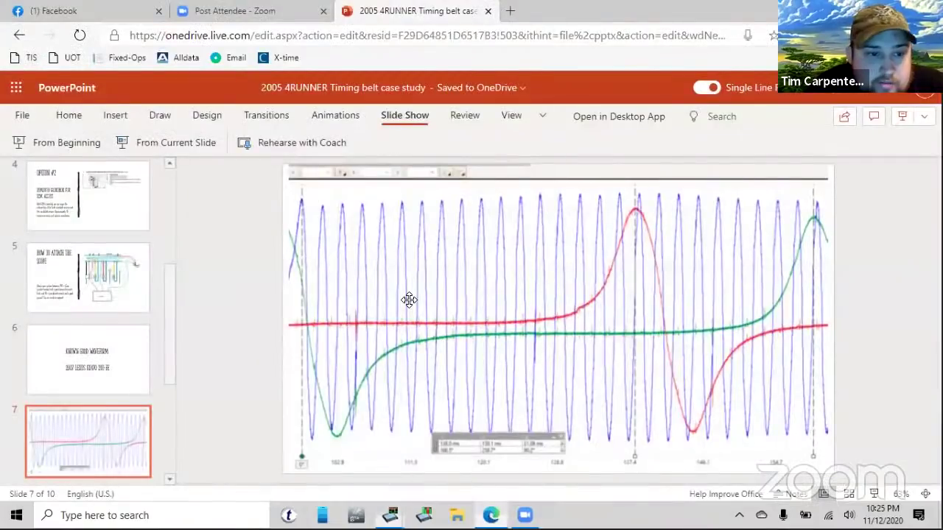
left_click(409, 300)
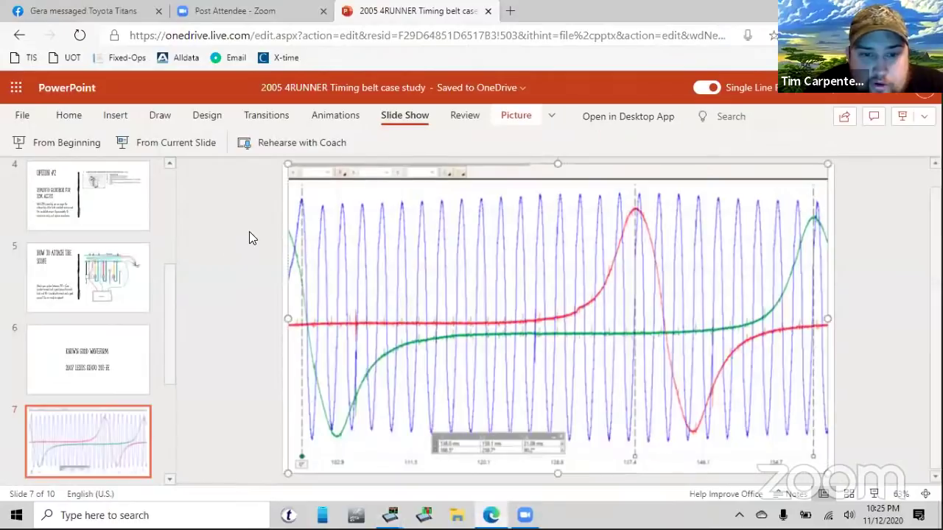
left_click(95, 438)
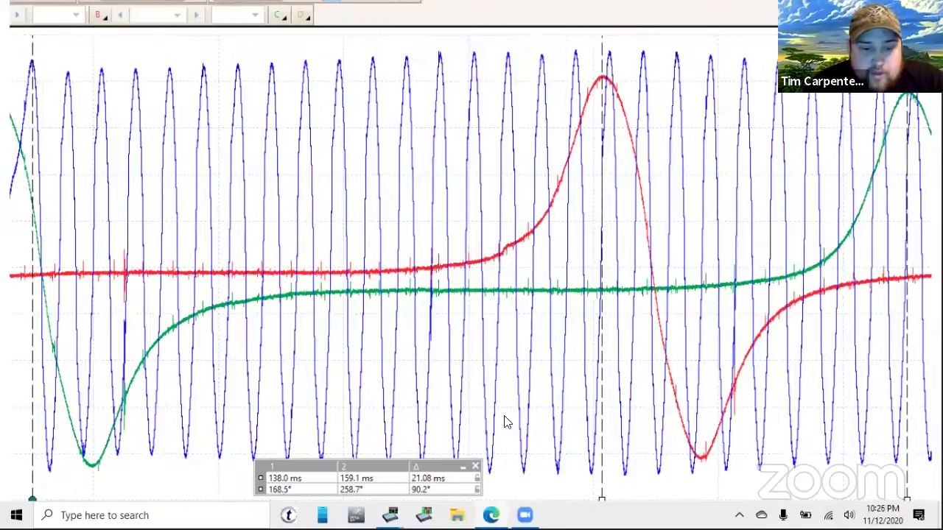
- Page through the suspect waveform slides to the Conclusion slide, and return to the known-good waveform slide
left_click(560, 391)
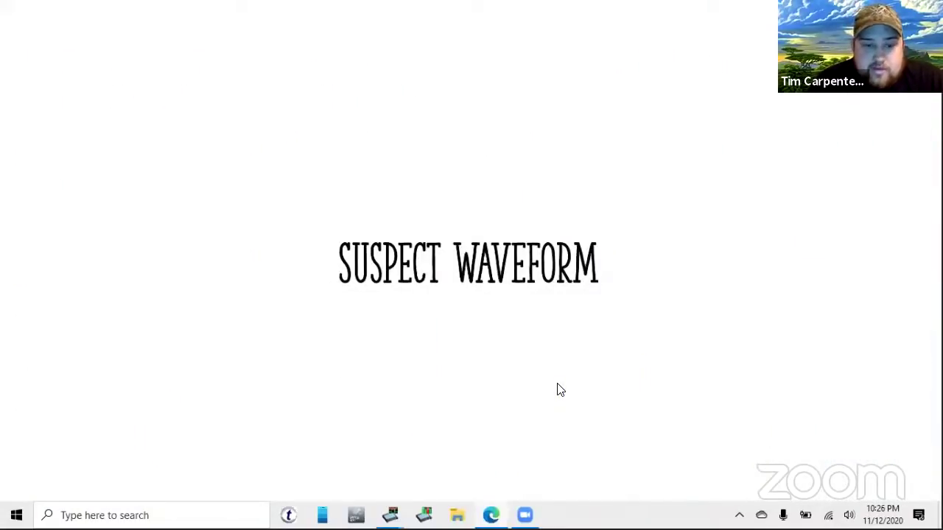
left_click(560, 391)
left_click(463, 393)
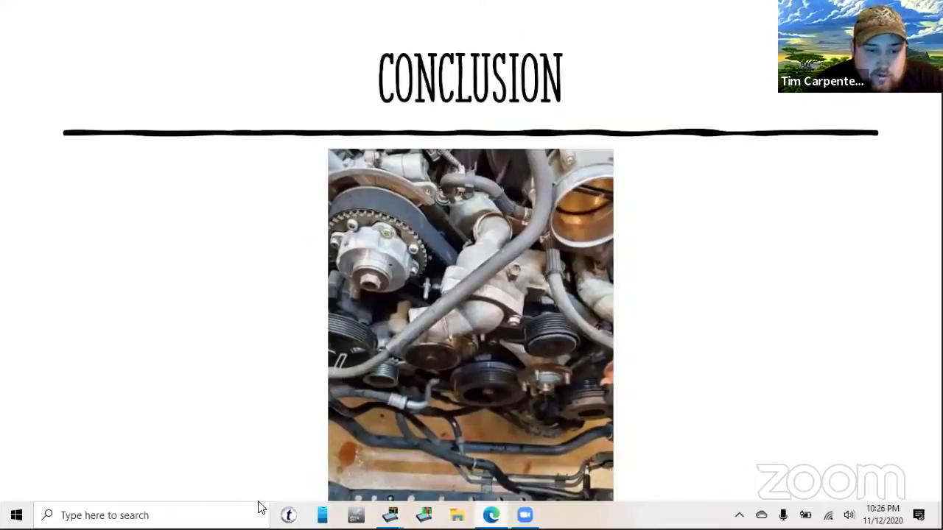
key("Left")
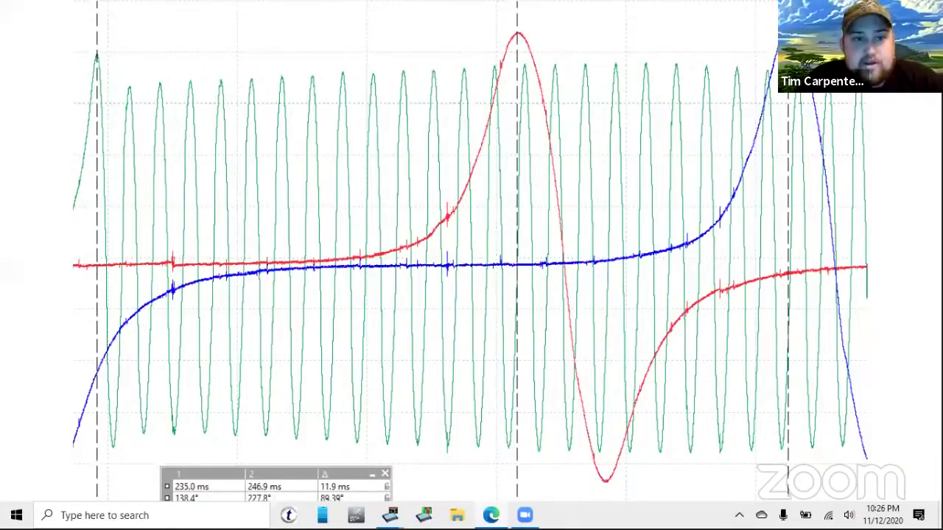
key("Left")
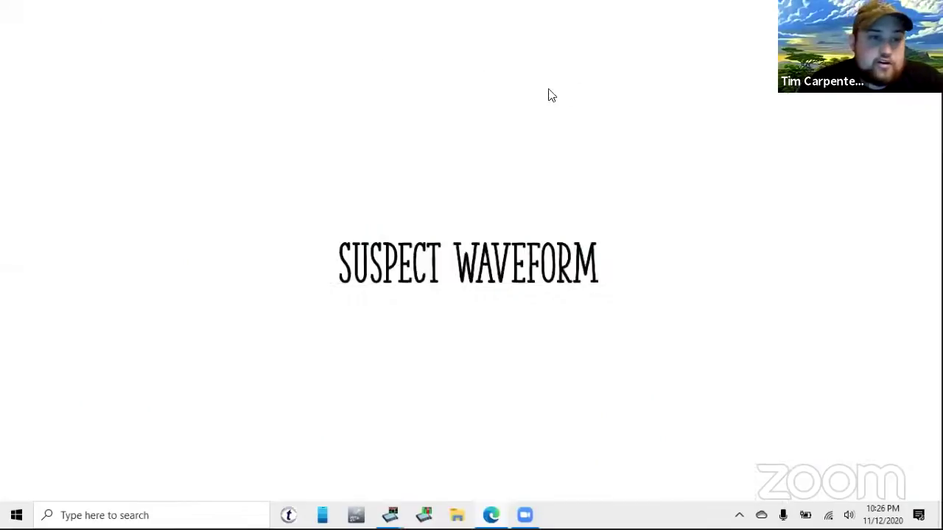
key("Left")
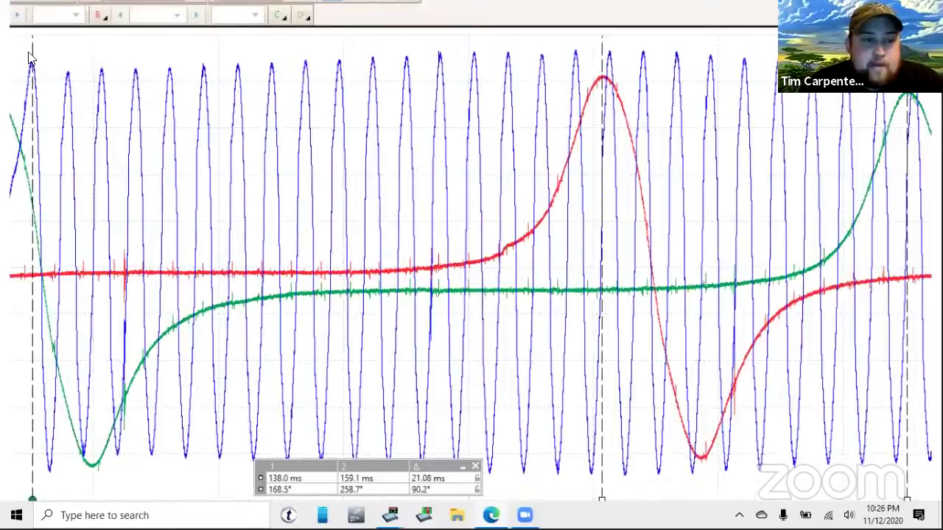